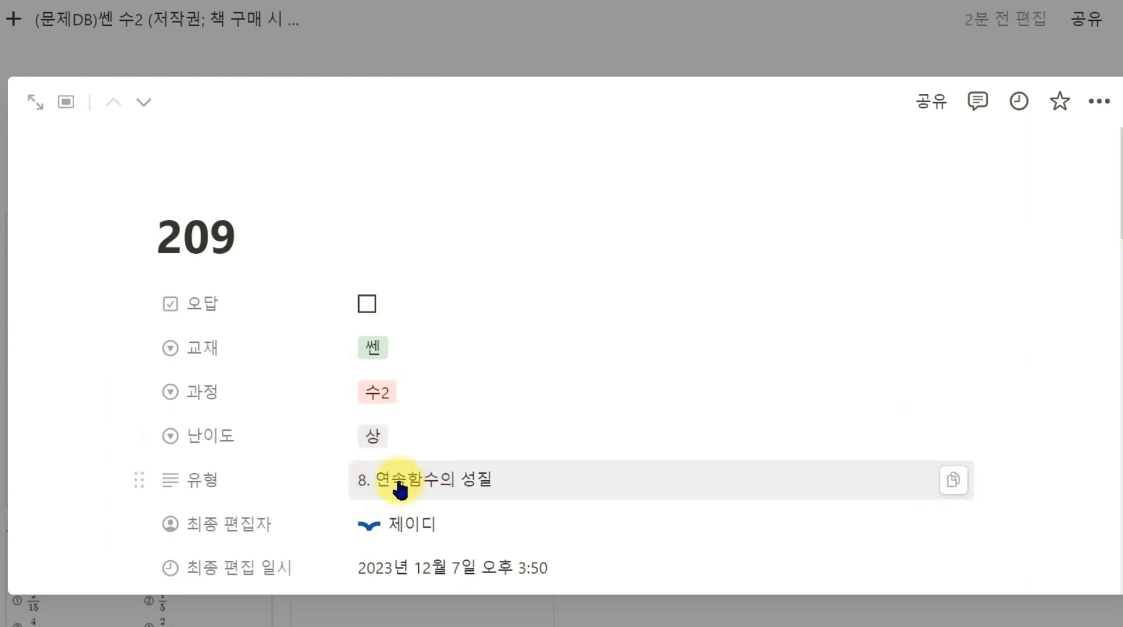
Open problem 209 as a full page and examine its properties, problem image and handwritten solution.
{"action": "scroll", "coordinate": [421, 466], "scroll_direction": "down", "scroll_amount": 2}
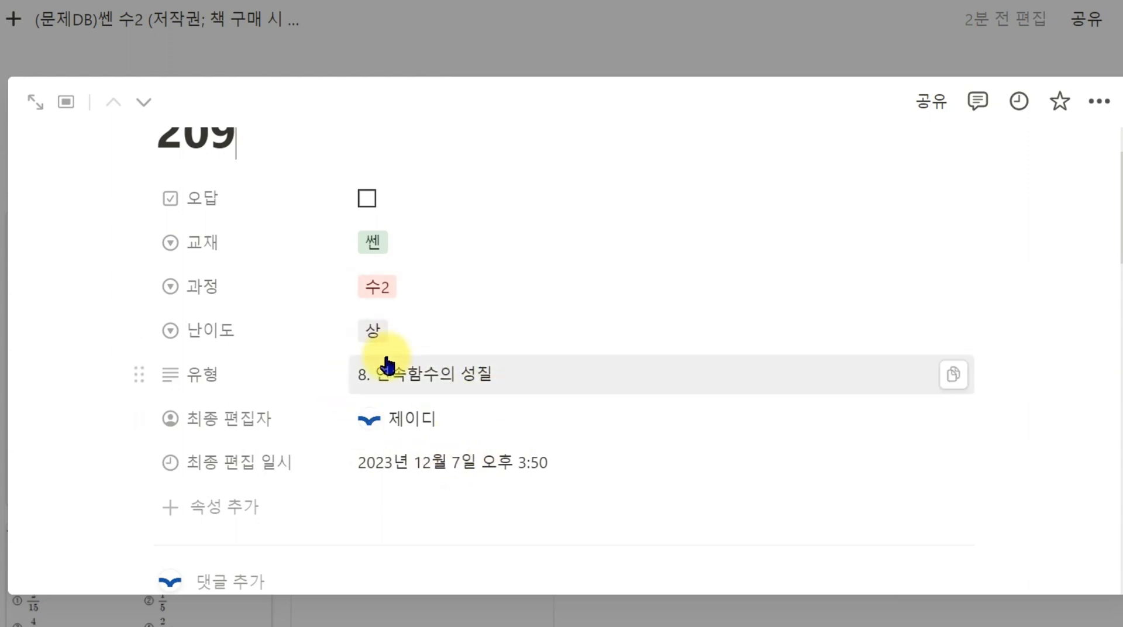
{"action": "scroll", "coordinate": [378, 392], "scroll_direction": "down", "scroll_amount": 4}
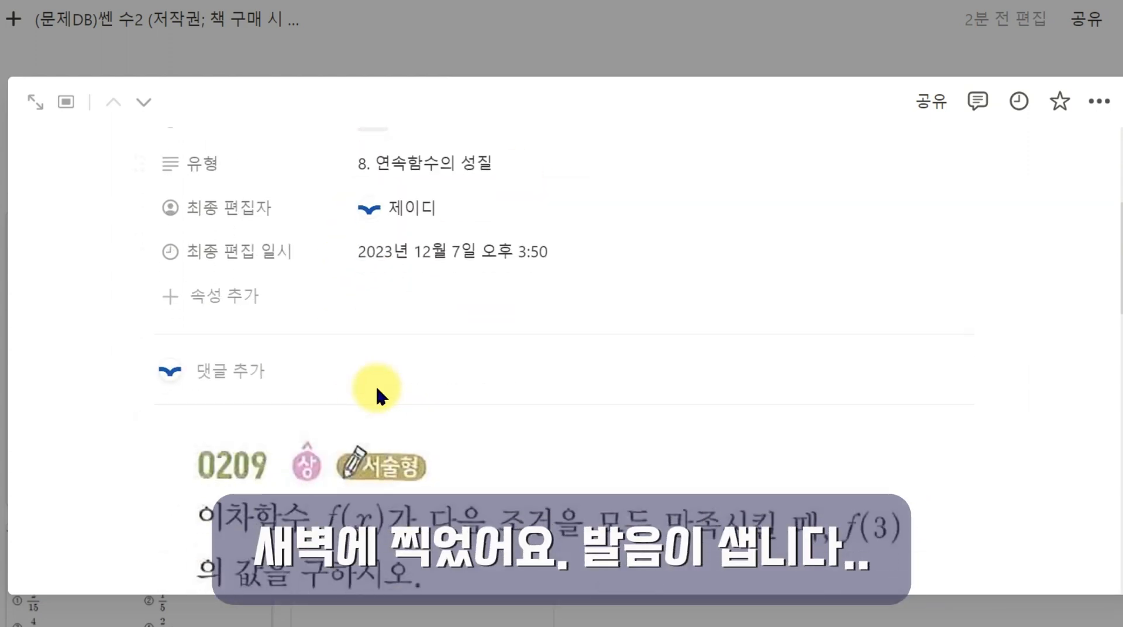
{"action": "scroll", "coordinate": [375, 390], "scroll_direction": "down", "scroll_amount": 3}
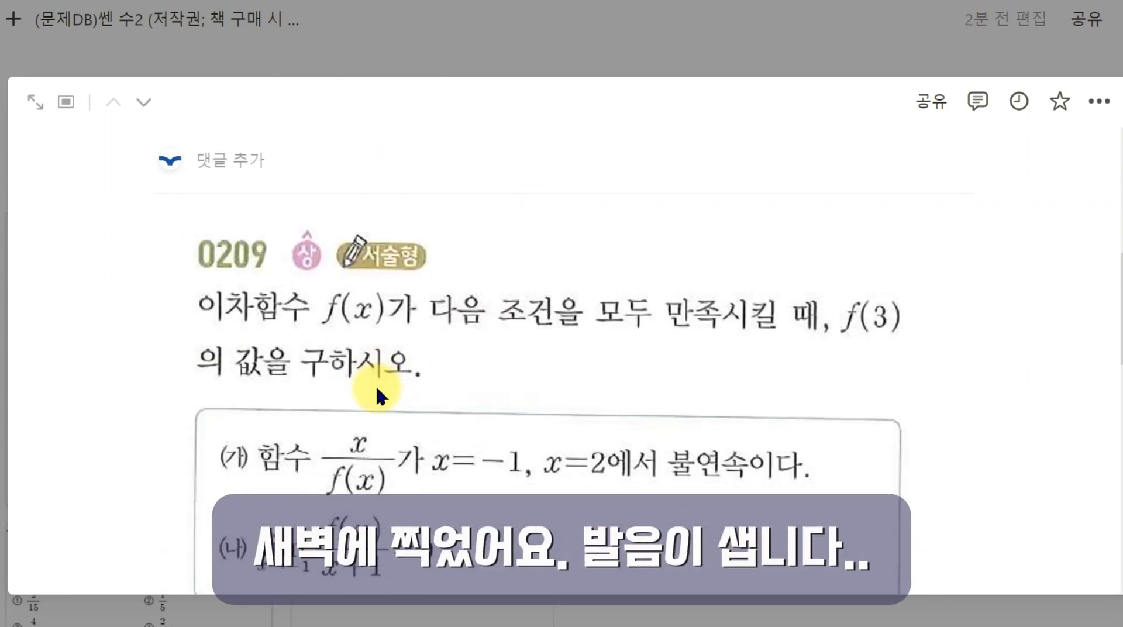
{"action": "left_click", "coordinate": [28, 97]}
{"action": "scroll", "coordinate": [343, 318], "scroll_direction": "down", "scroll_amount": 10}
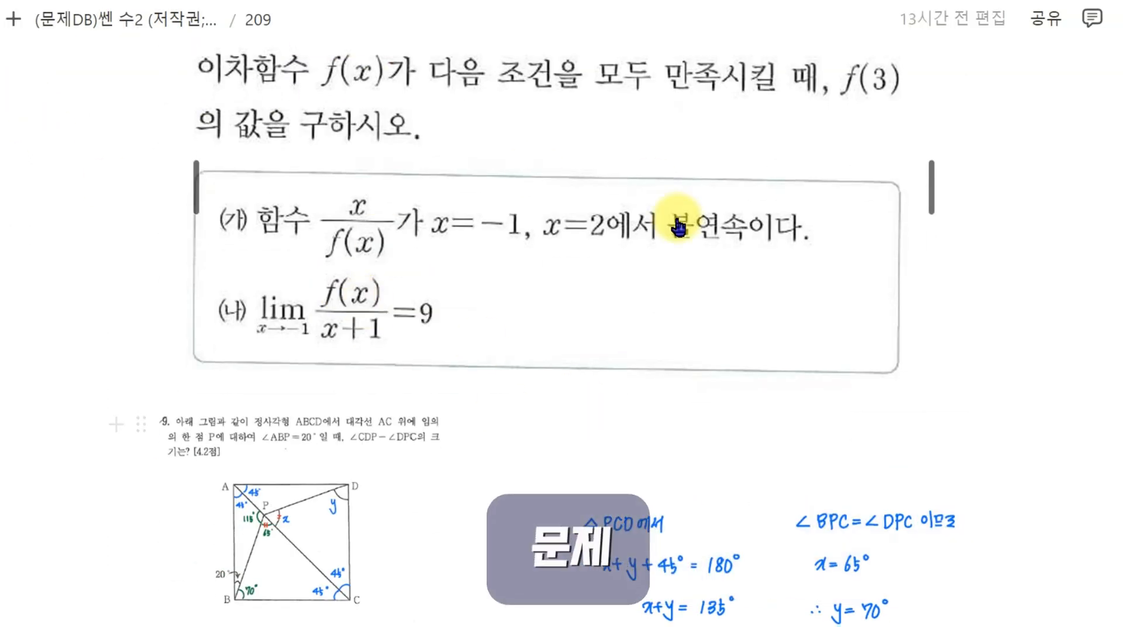
{"action": "scroll", "coordinate": [464, 253], "scroll_direction": "up", "scroll_amount": 2}
{"action": "scroll", "coordinate": [474, 251], "scroll_direction": "down", "scroll_amount": 4}
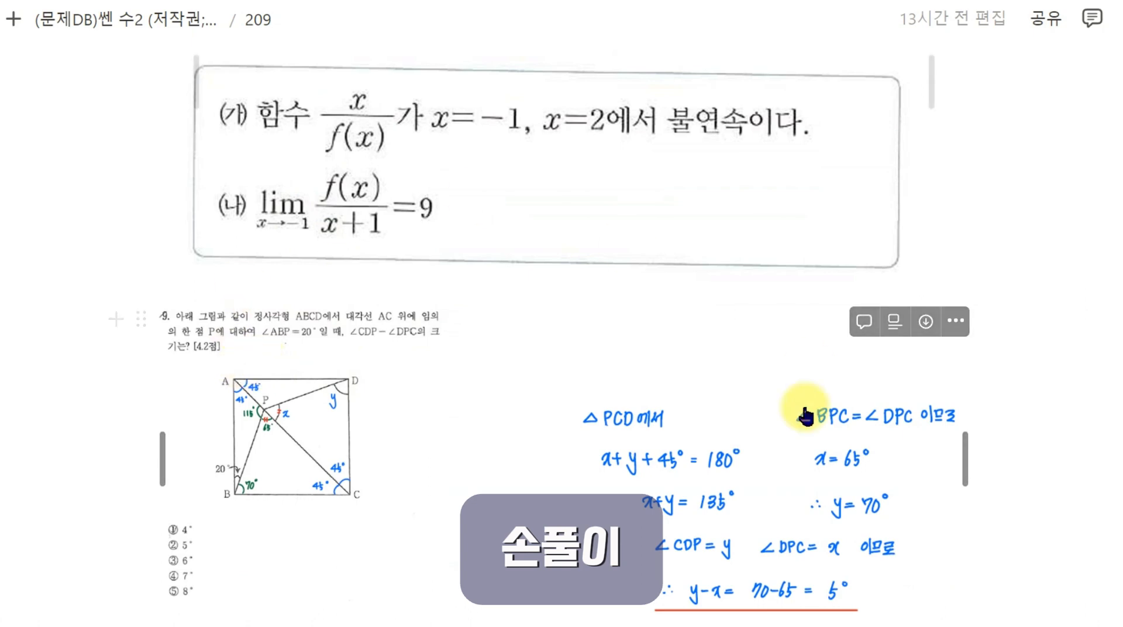
{"action": "scroll", "coordinate": [491, 456], "scroll_direction": "up", "scroll_amount": 6}
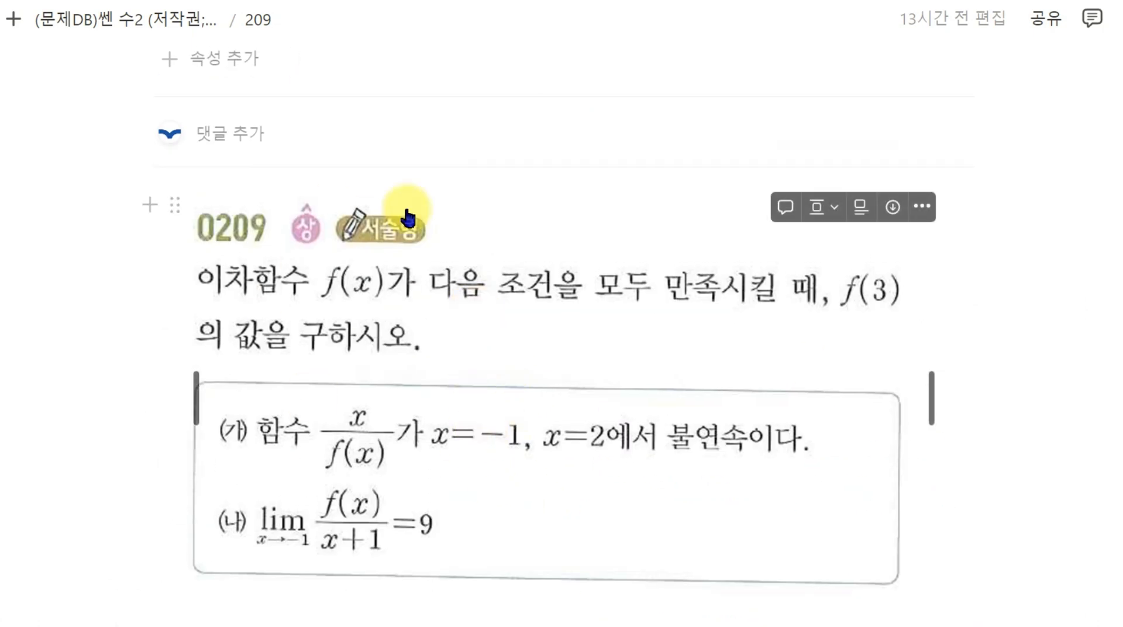
Examine the handwritten solution and embedded solution video of problem 209, and return to the problem database.
{"action": "scroll", "coordinate": [419, 276], "scroll_direction": "down", "scroll_amount": 6}
{"action": "scroll", "coordinate": [298, 453], "scroll_direction": "down", "scroll_amount": 10}
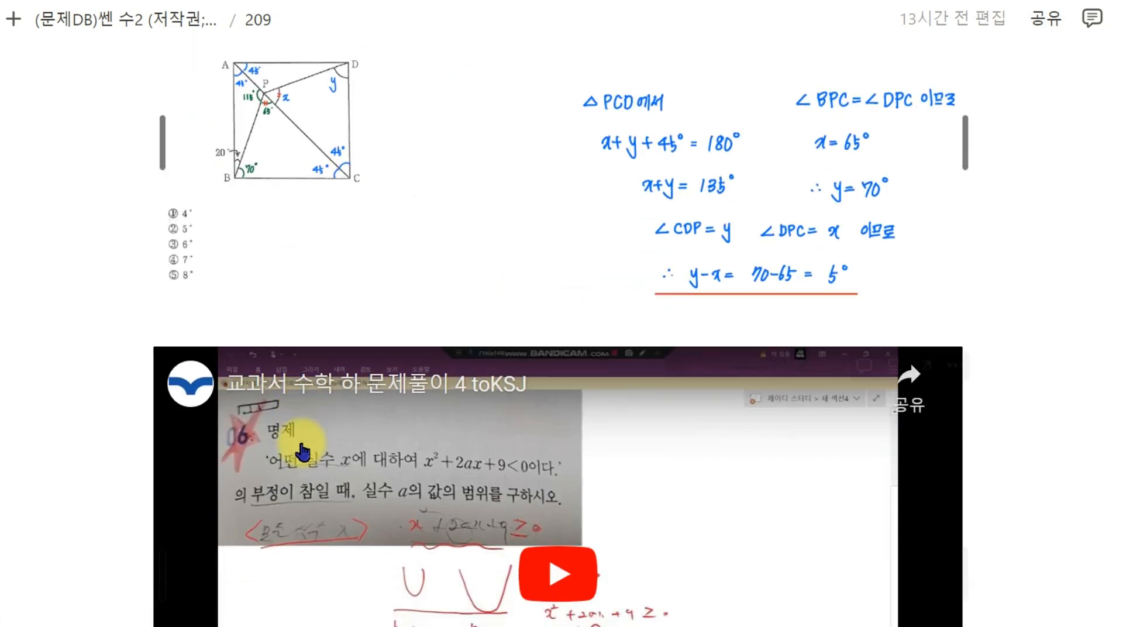
{"action": "scroll", "coordinate": [426, 347], "scroll_direction": "up", "scroll_amount": 10}
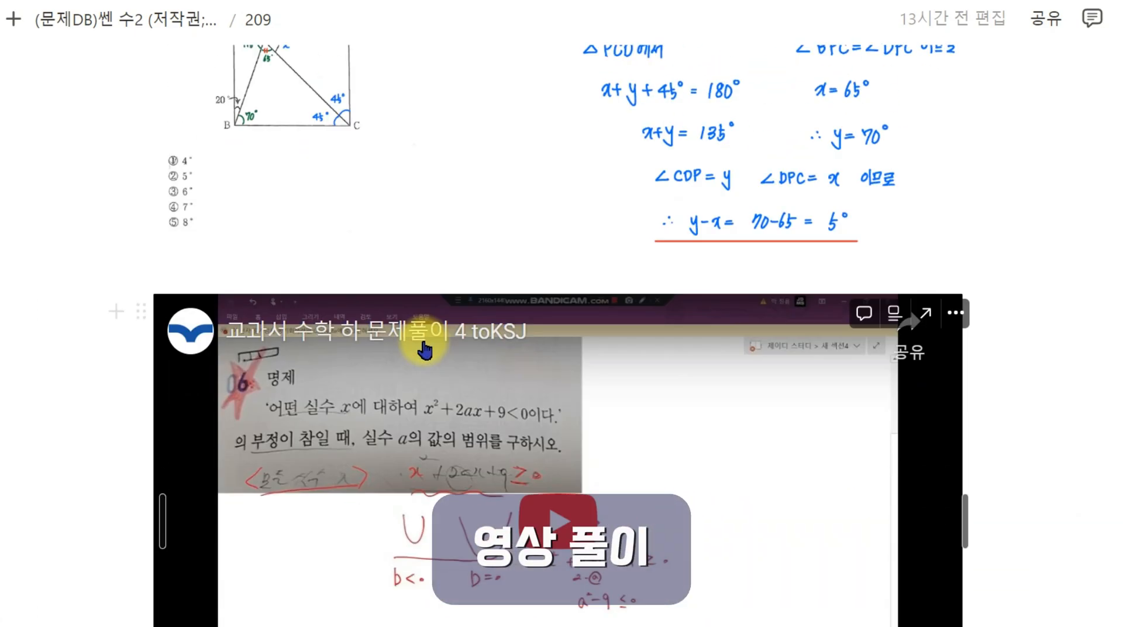
{"action": "scroll", "coordinate": [413, 308], "scroll_direction": "down", "scroll_amount": 6}
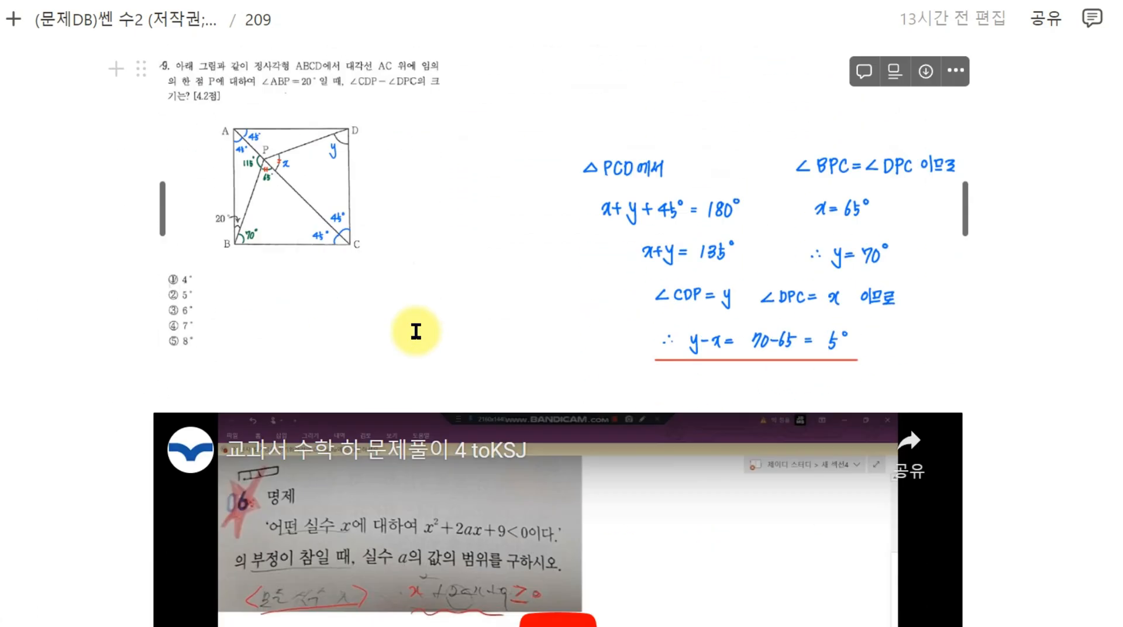
{"action": "scroll", "coordinate": [413, 255], "scroll_direction": "up", "scroll_amount": 5}
{"action": "scroll", "coordinate": [445, 256], "scroll_direction": "down", "scroll_amount": 5}
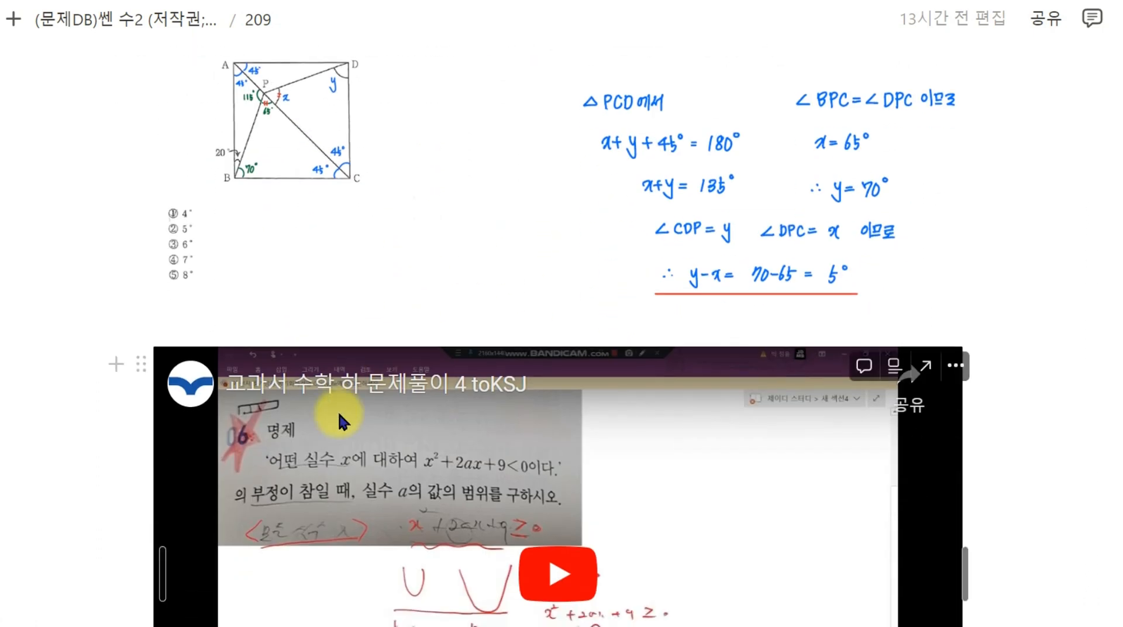
{"action": "scroll", "coordinate": [485, 455], "scroll_direction": "down", "scroll_amount": 2}
{"action": "scroll", "coordinate": [490, 460], "scroll_direction": "down", "scroll_amount": 4}
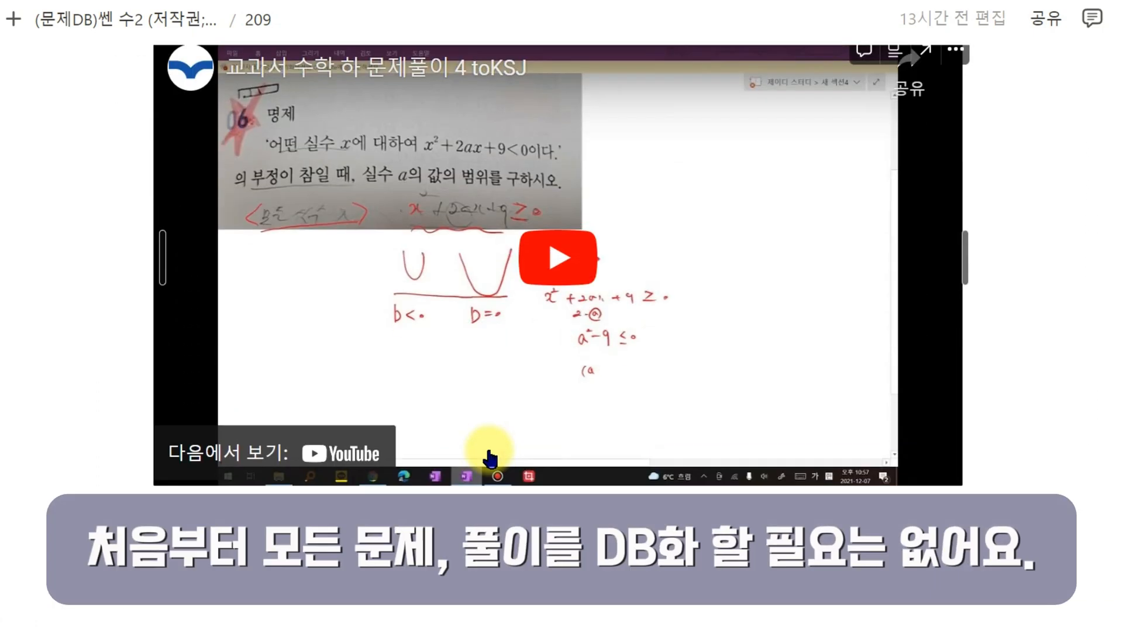
{"action": "scroll", "coordinate": [490, 460], "scroll_direction": "up", "scroll_amount": 2}
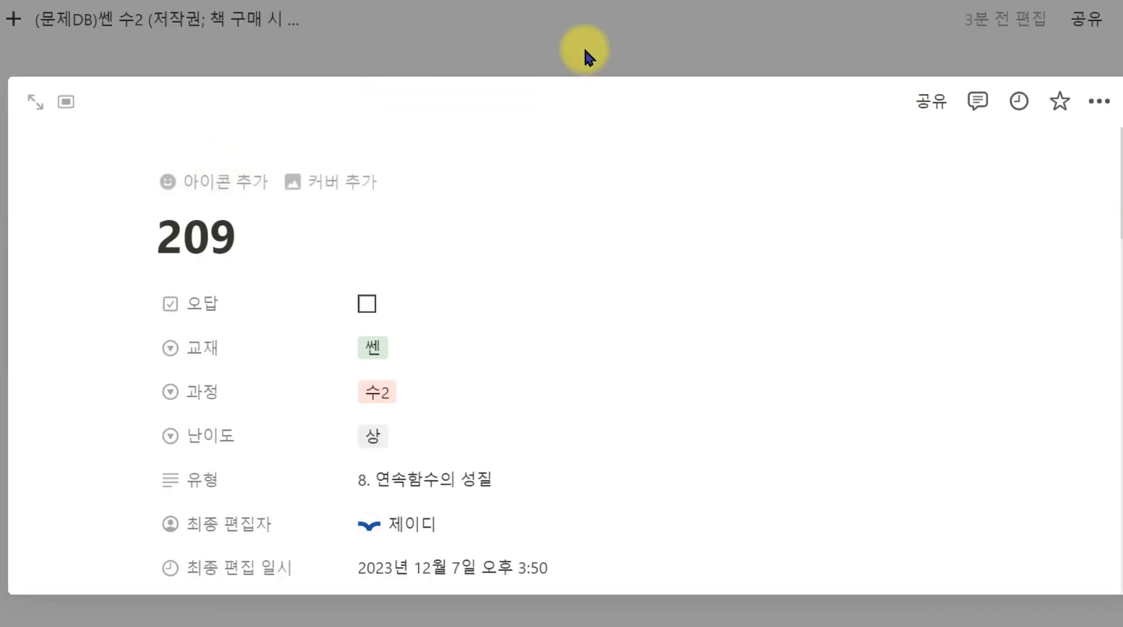
{"action": "left_click", "coordinate": [589, 34]}
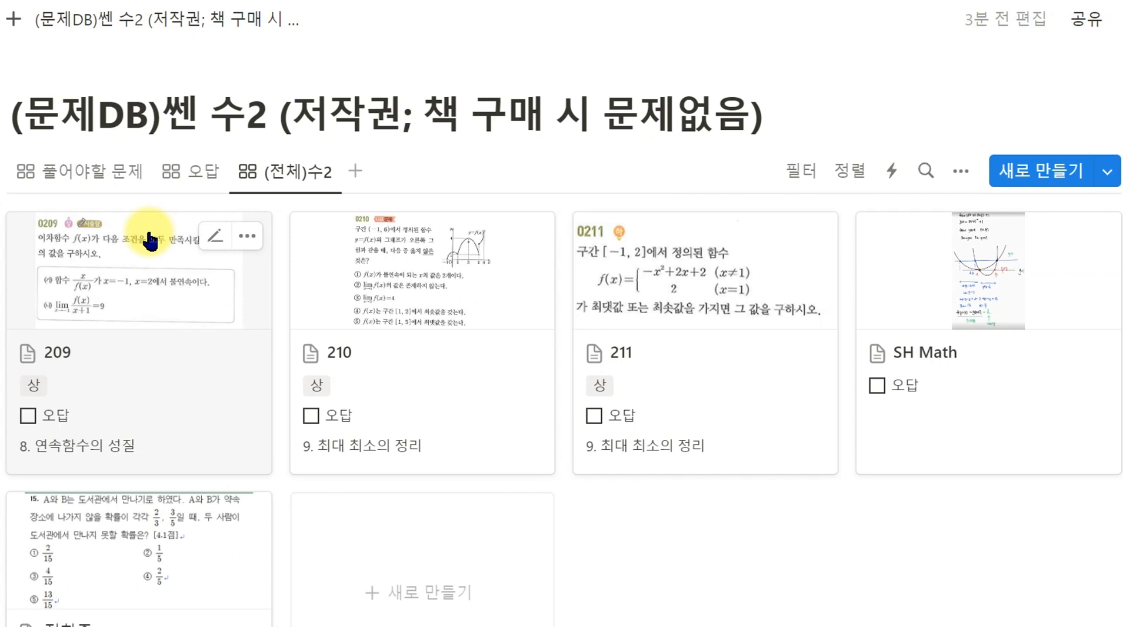
Mark problems 209, 210 and 211 as 오답 in the (전체)수2 gallery.
{"action": "scroll", "coordinate": [151, 226], "scroll_direction": "down", "scroll_amount": 2}
{"action": "left_click", "coordinate": [23, 310]}
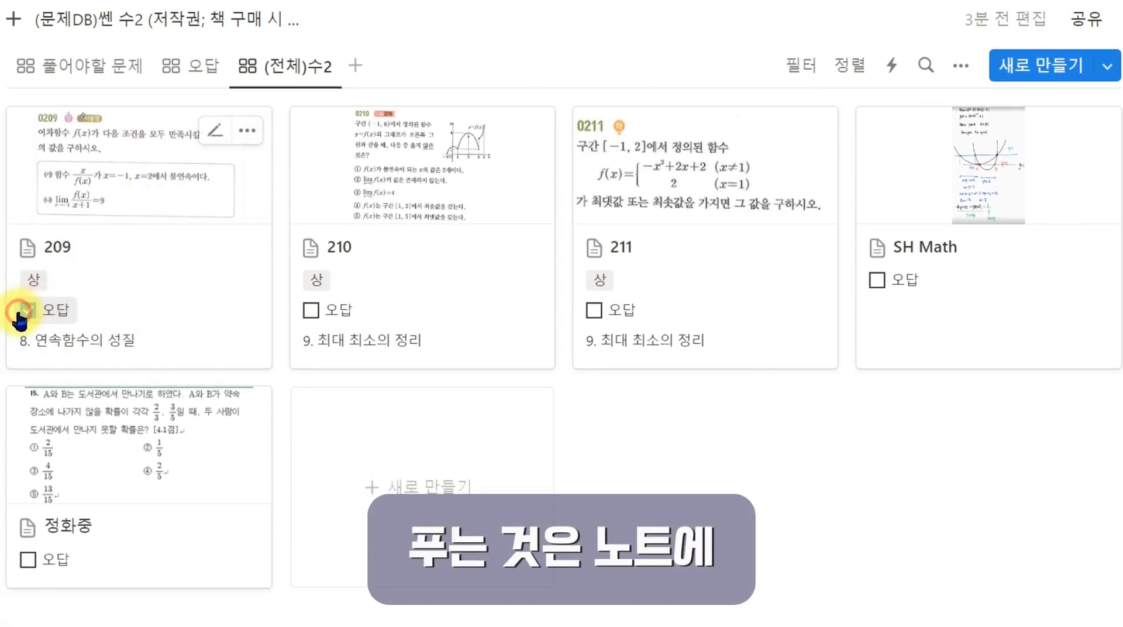
{"action": "left_click", "coordinate": [310, 310]}
{"action": "left_click", "coordinate": [594, 310]}
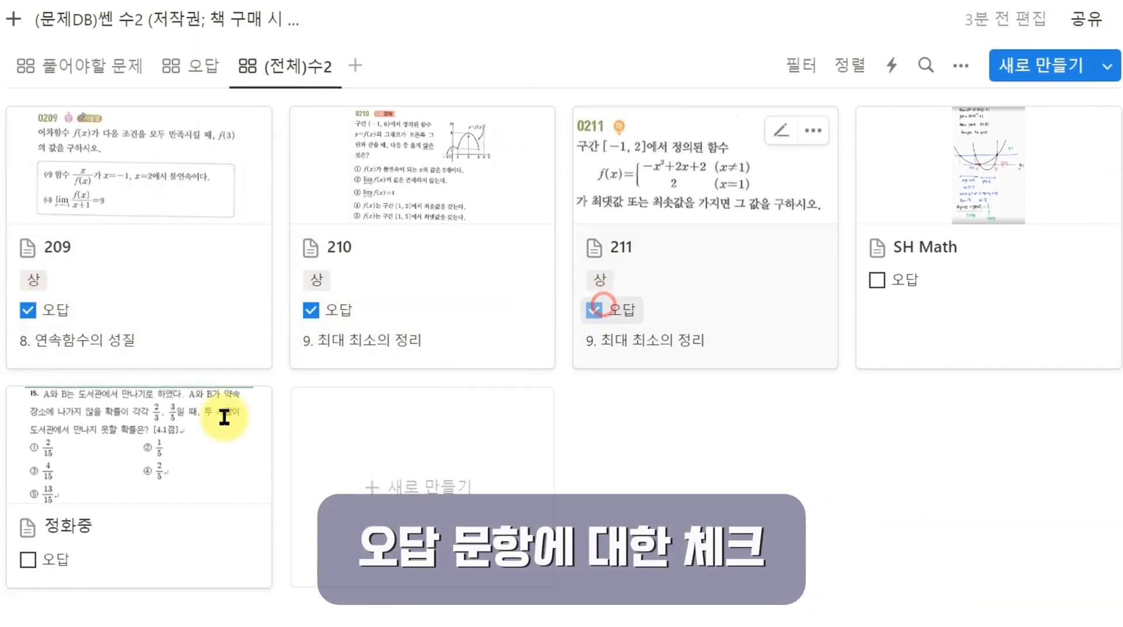
Check which problems are listed in the 오답 view and in the 풀어야할 문제 view.
{"action": "scroll", "coordinate": [146, 188], "scroll_direction": "up", "scroll_amount": 2}
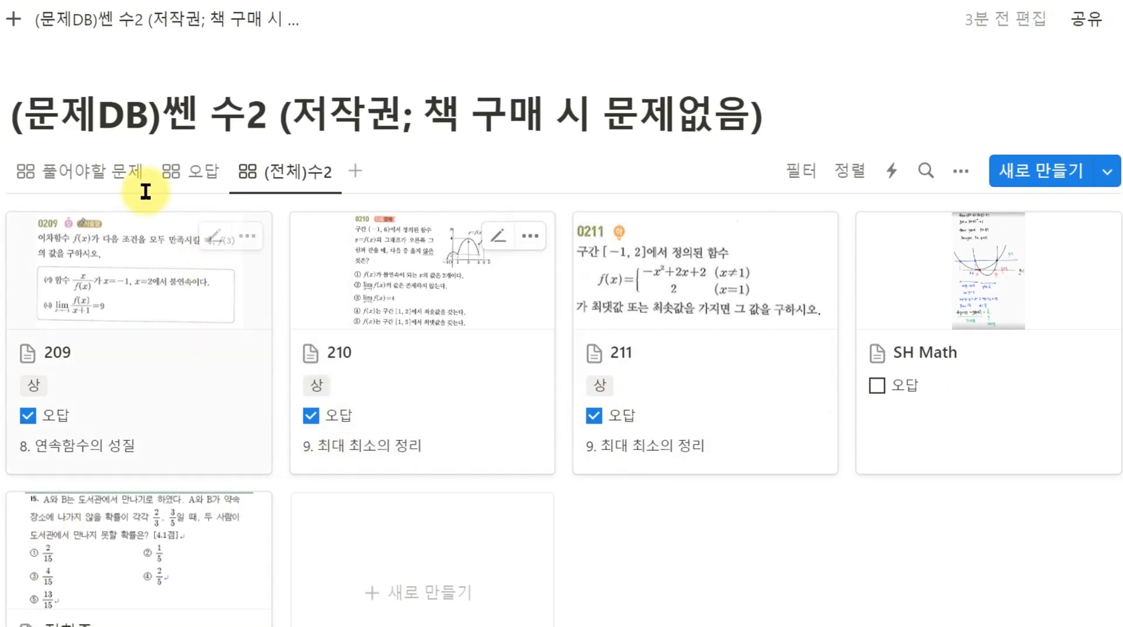
{"action": "left_click", "coordinate": [182, 174]}
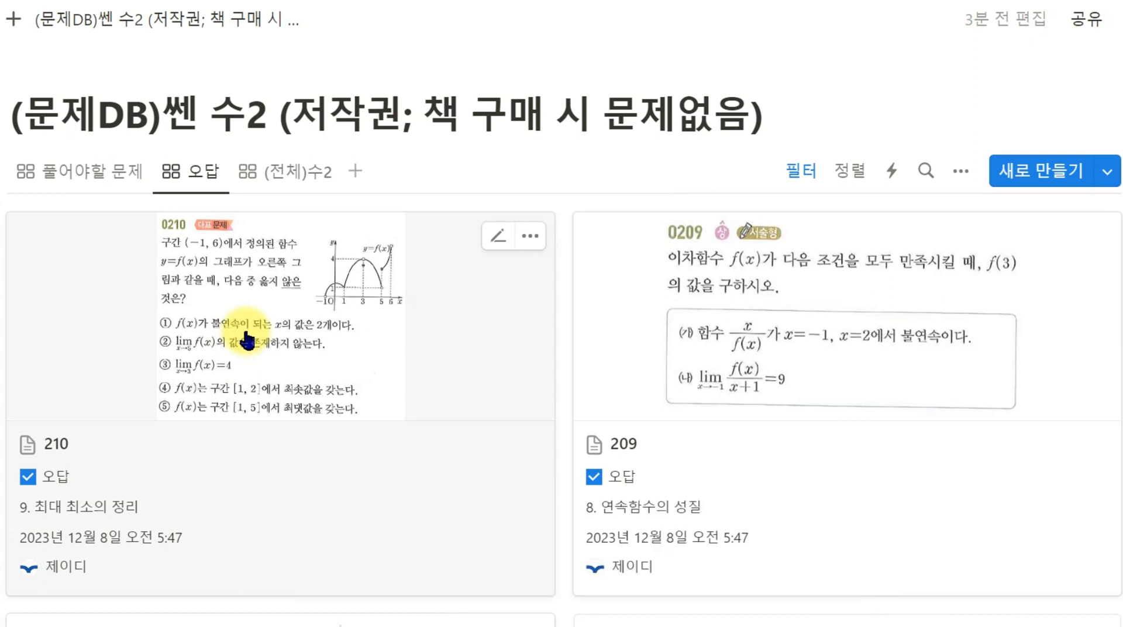
{"action": "scroll", "coordinate": [306, 326], "scroll_direction": "down", "scroll_amount": 9}
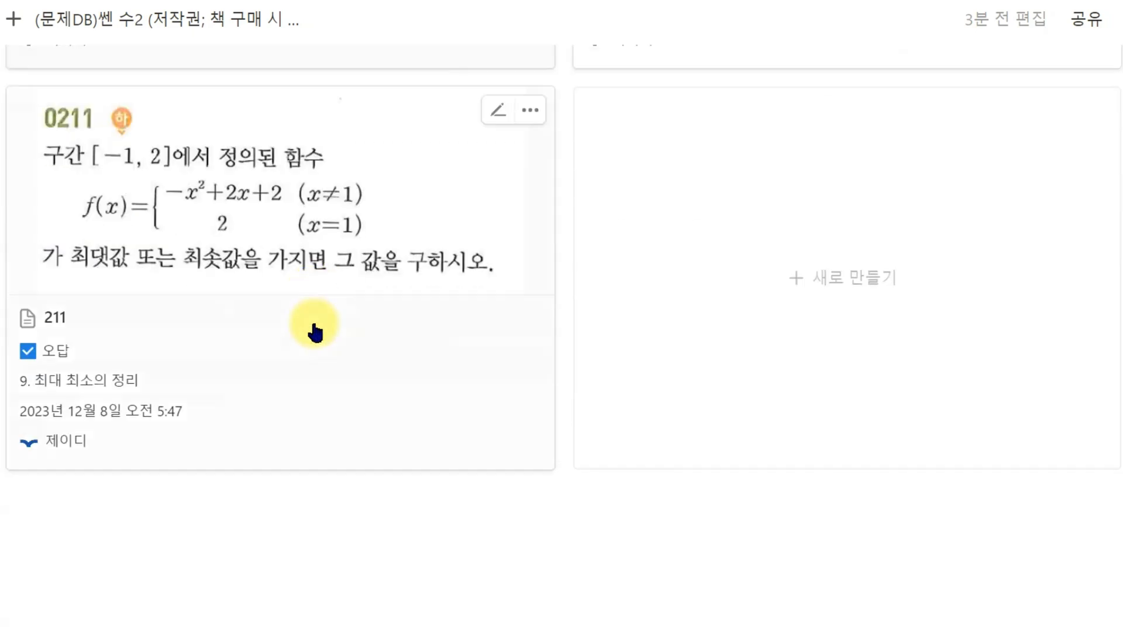
{"action": "scroll", "coordinate": [314, 325], "scroll_direction": "up", "scroll_amount": 5}
{"action": "scroll", "coordinate": [704, 218], "scroll_direction": "up", "scroll_amount": 4}
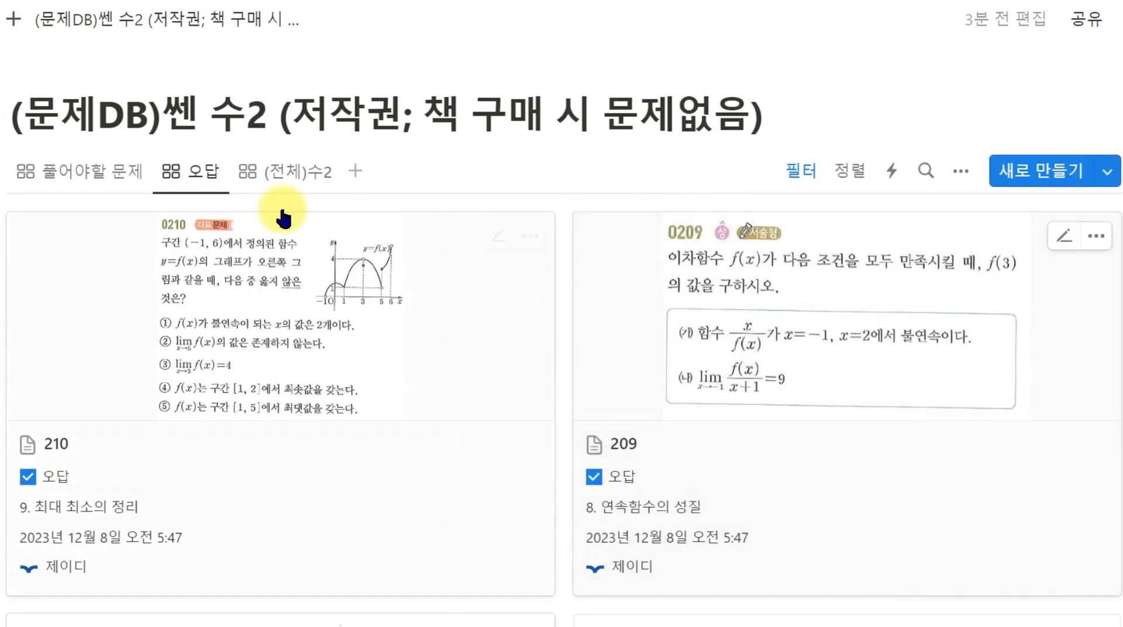
{"action": "left_click", "coordinate": [85, 186]}
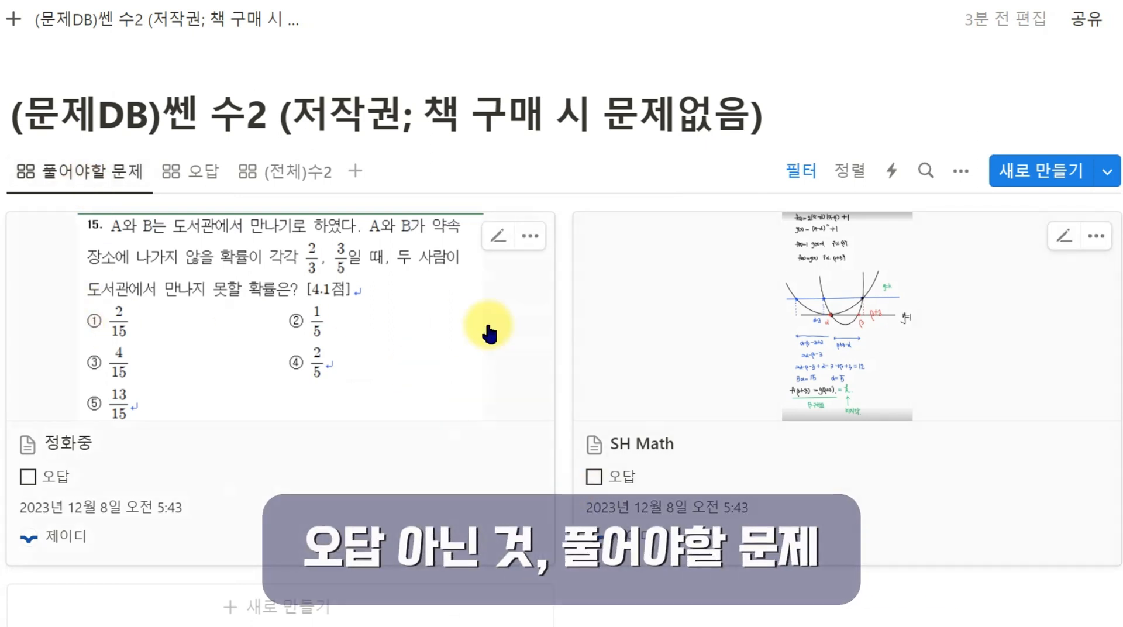
{"action": "scroll", "coordinate": [521, 370], "scroll_direction": "down", "scroll_amount": 2}
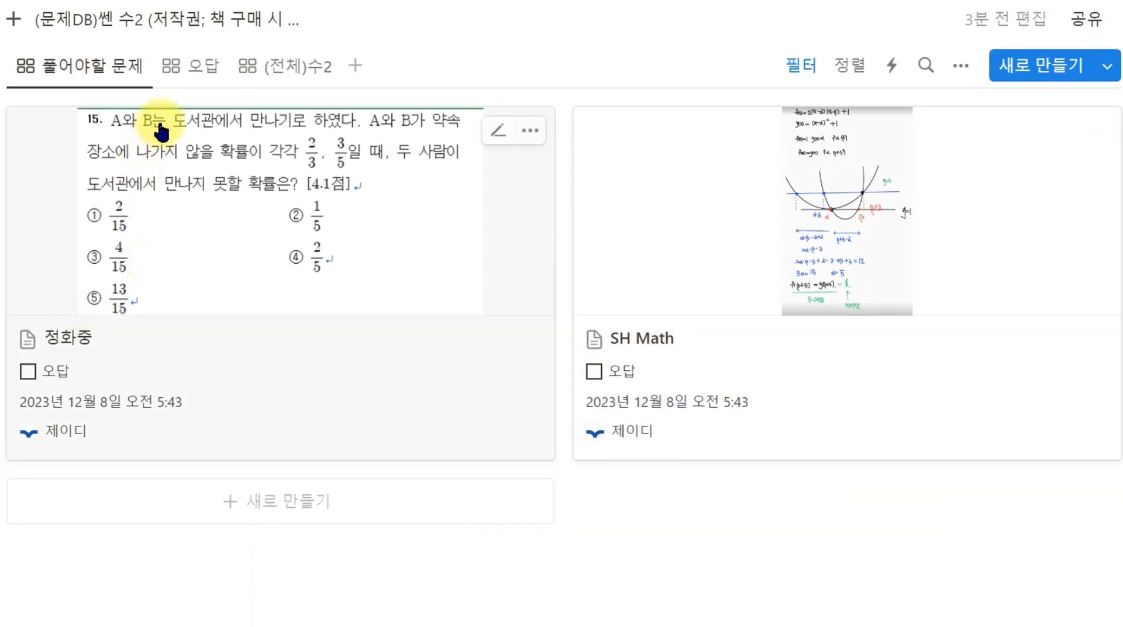
Clear the 오답 mark of problem 210 in the 오답 view and show the 풀어야할 문제 view.
{"action": "left_click", "coordinate": [186, 83]}
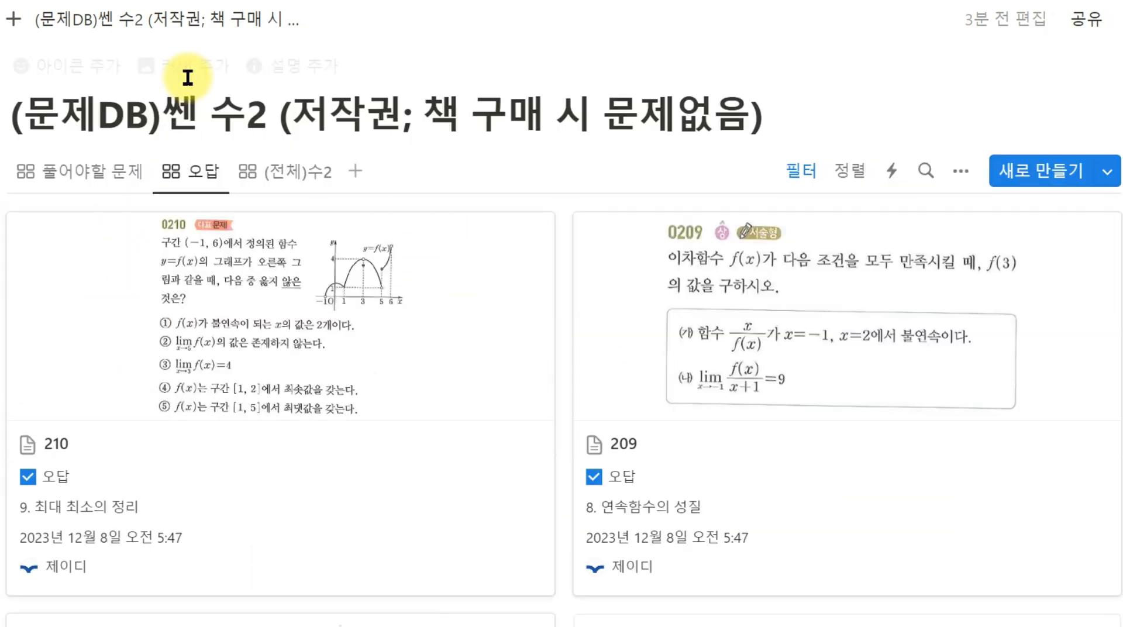
{"action": "left_click", "coordinate": [27, 476]}
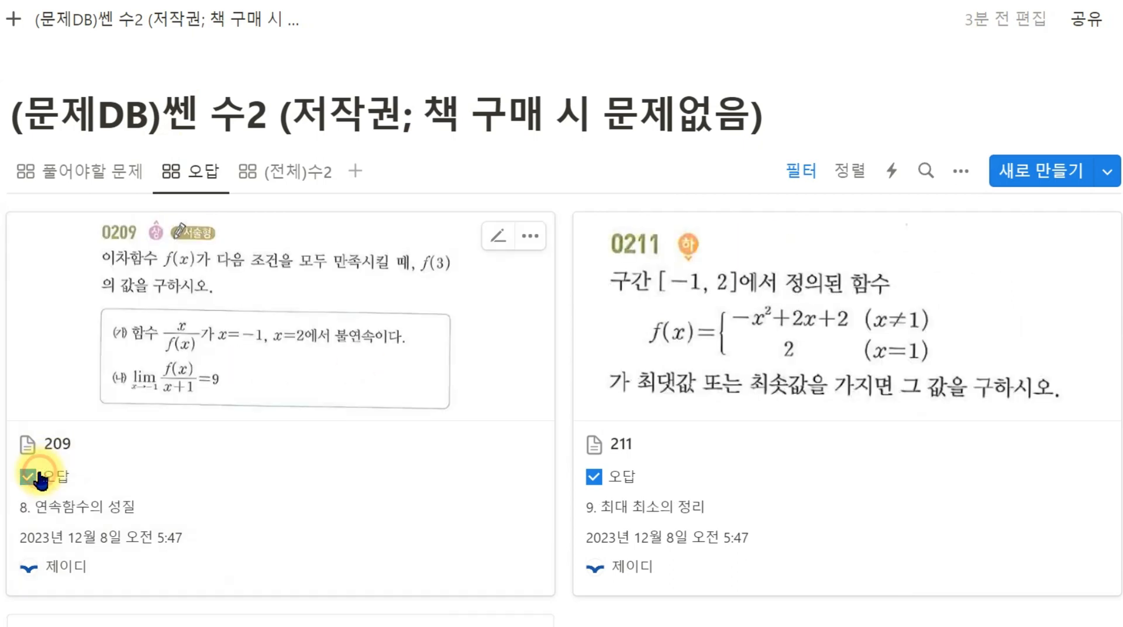
{"action": "left_click", "coordinate": [81, 188]}
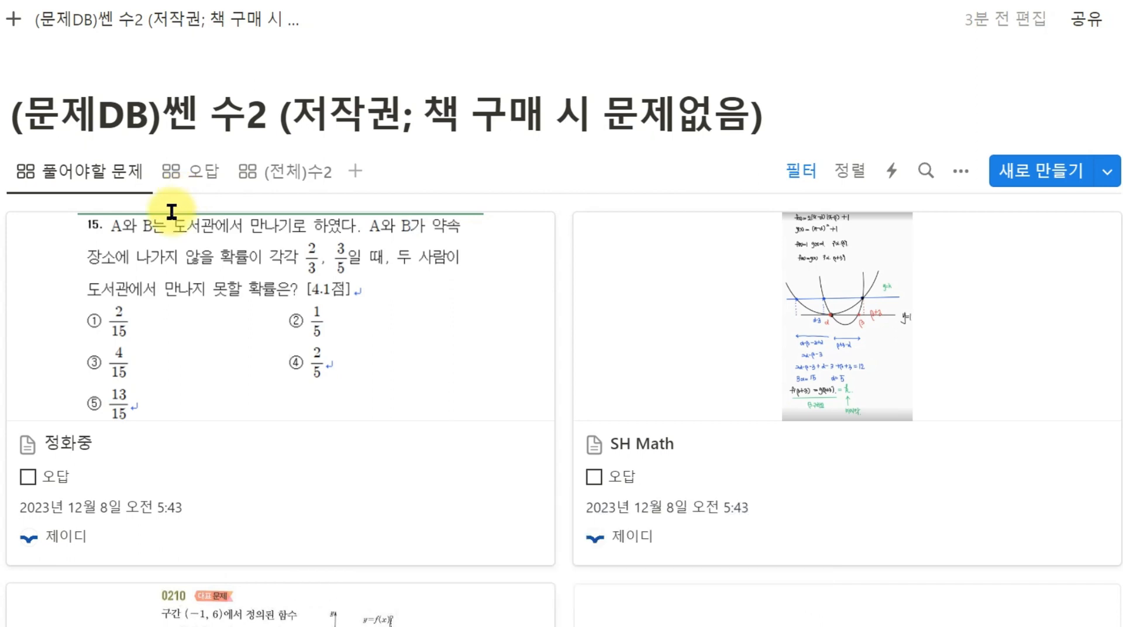
Open problem 209 from the 오답 view and duplicate its 오답 checkbox property.
{"action": "left_click", "coordinate": [184, 175]}
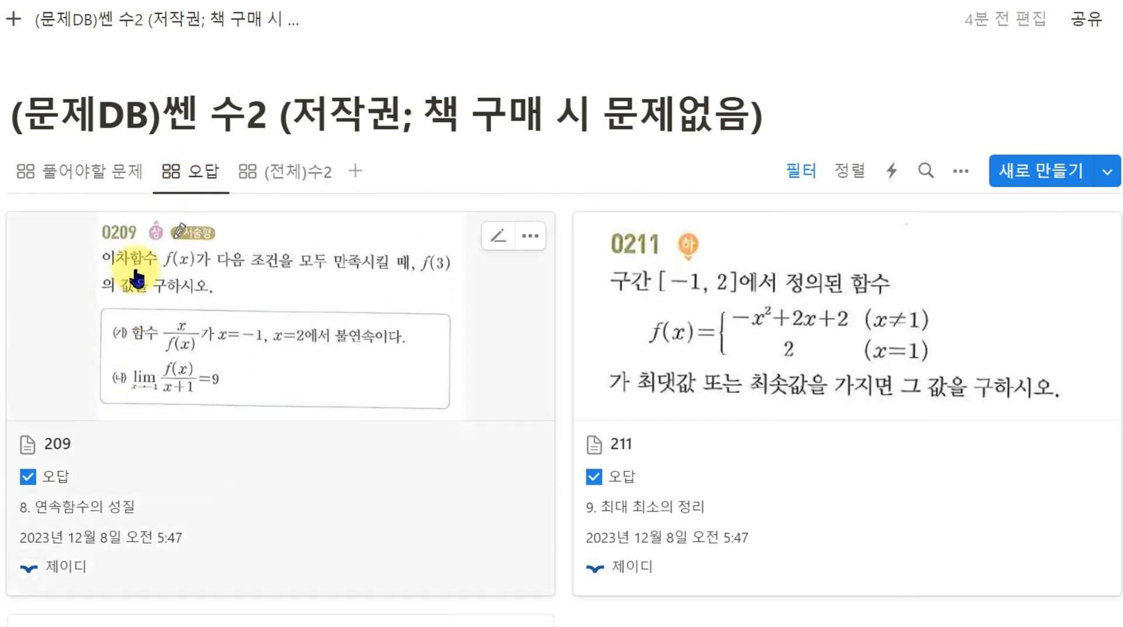
{"action": "scroll", "coordinate": [483, 437], "scroll_direction": "down", "scroll_amount": 3}
{"action": "scroll", "coordinate": [513, 472], "scroll_direction": "up", "scroll_amount": 3}
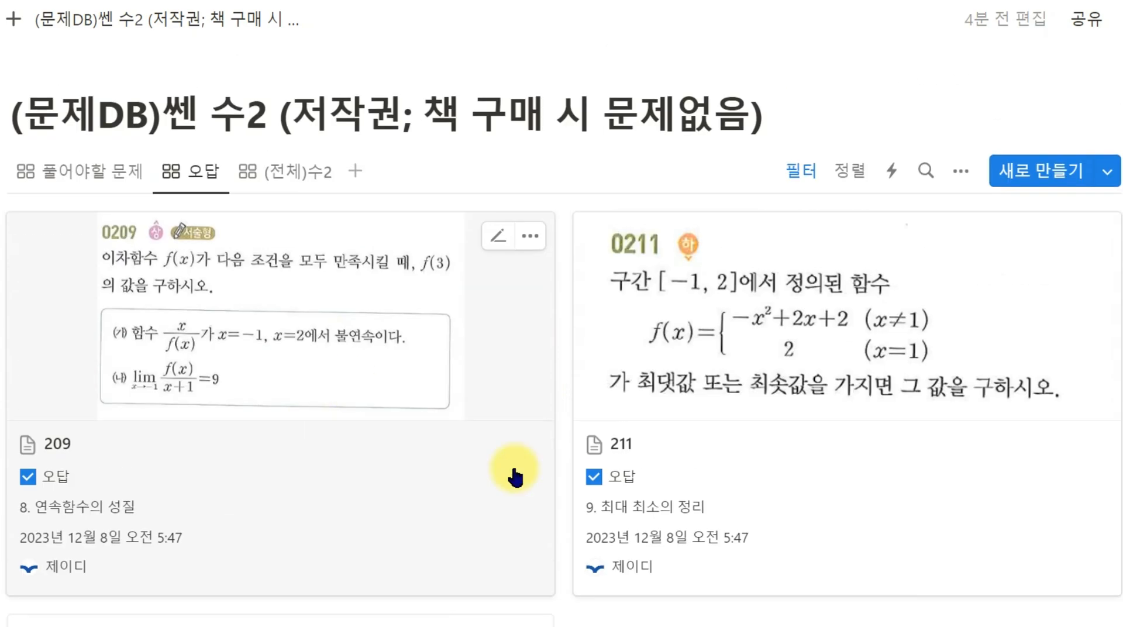
{"action": "left_click", "coordinate": [94, 469]}
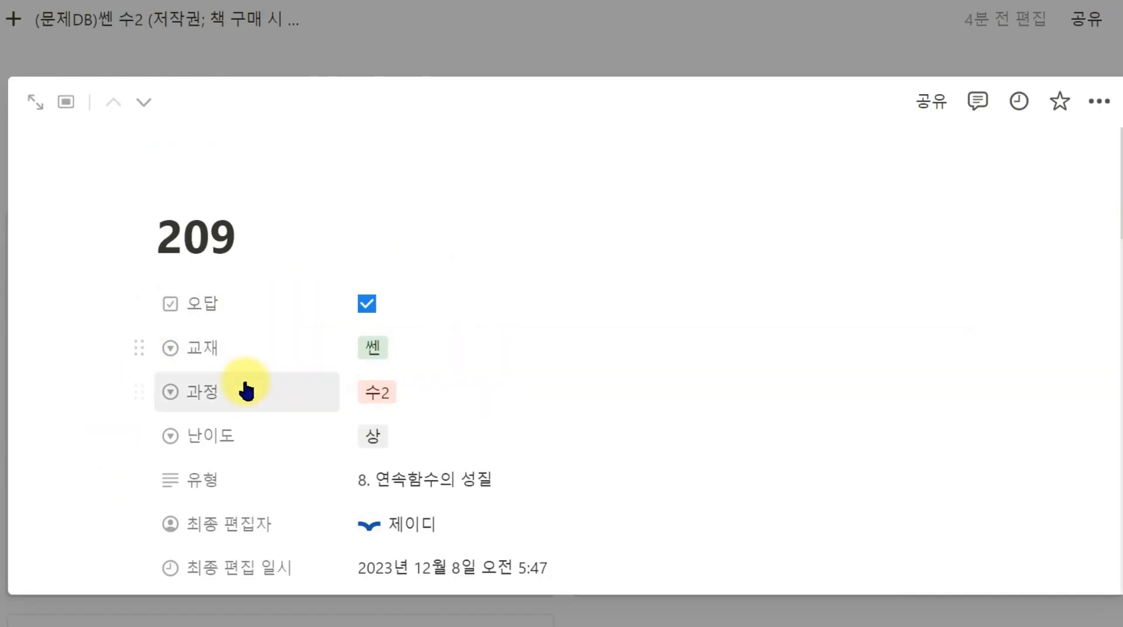
{"action": "left_click", "coordinate": [216, 310]}
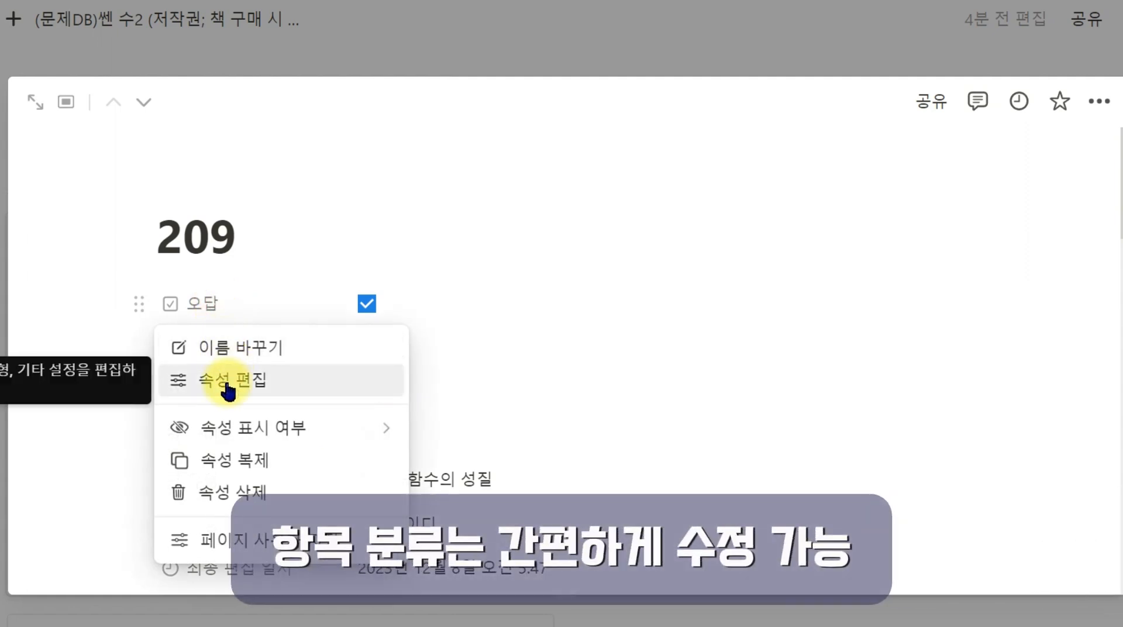
{"action": "left_click", "coordinate": [235, 478]}
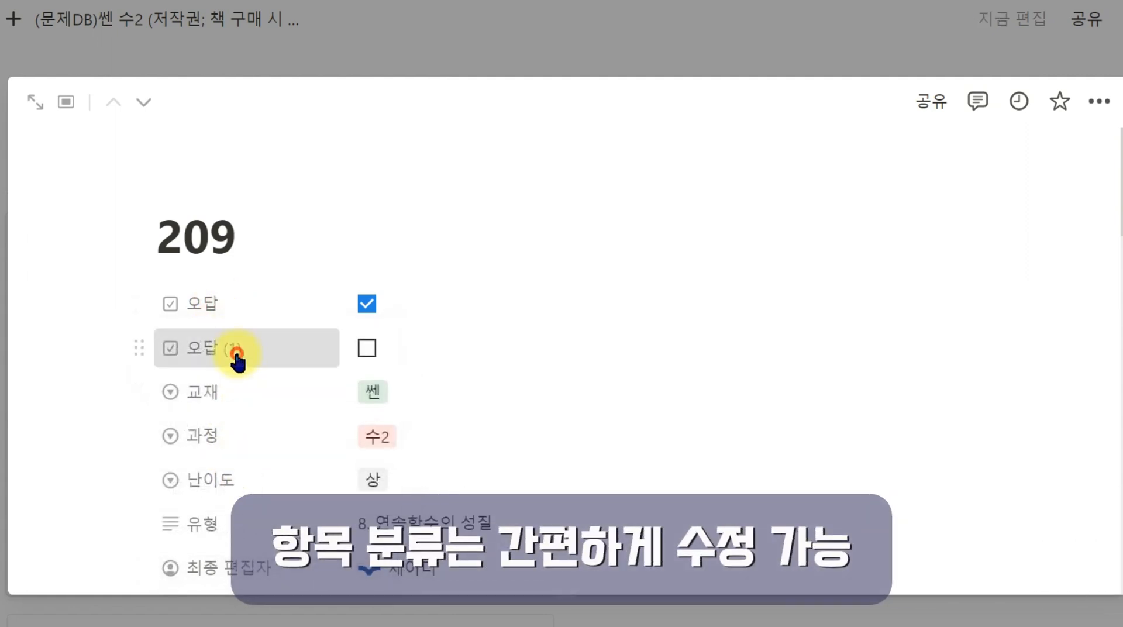
Rename the duplicated checkbox property to 꼭 풀어야할 문제, tick it for problem 209 and close the page.
{"action": "left_click", "coordinate": [240, 349]}
{"action": "left_click", "coordinate": [296, 392]}
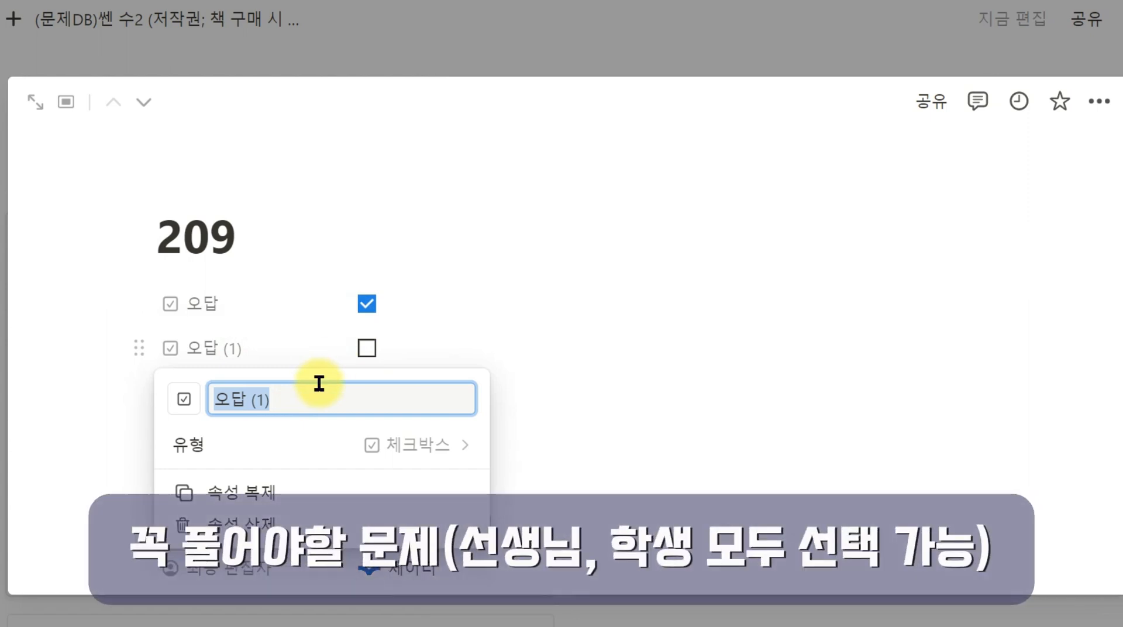
{"action": "type", "text": "꼭 풀"}
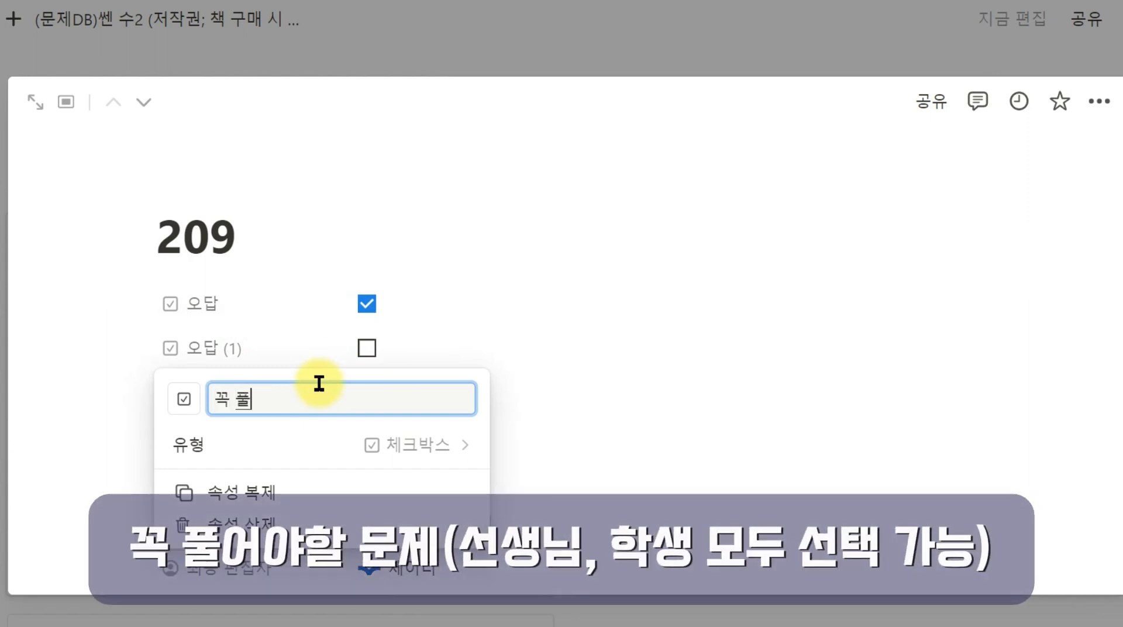
{"action": "type", "text": "어얗"}
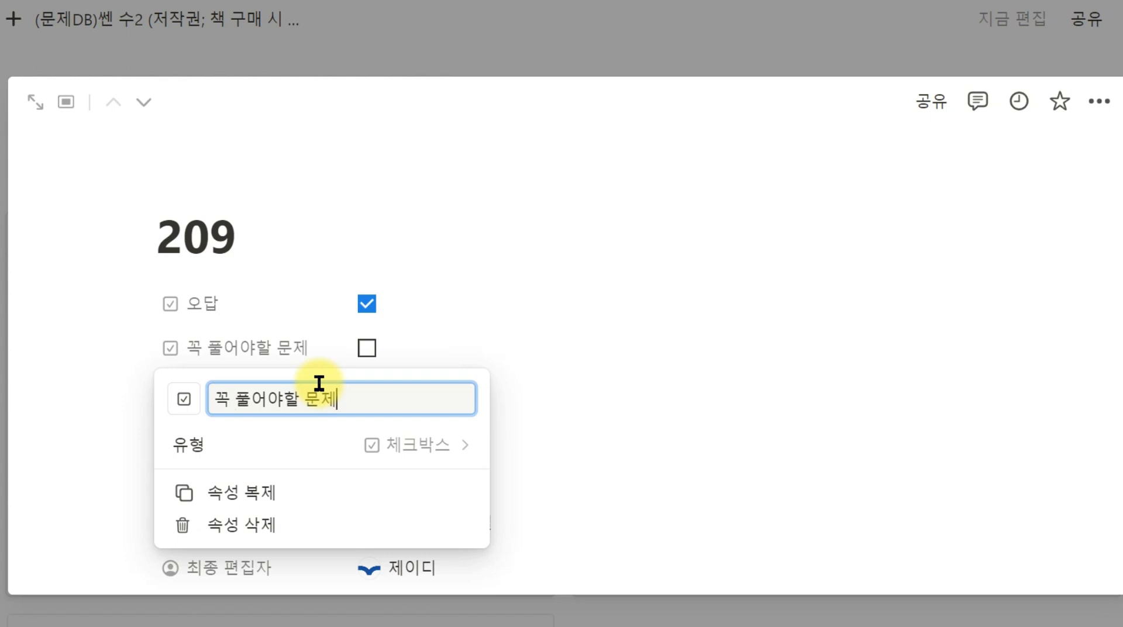
{"action": "left_click", "coordinate": [615, 331]}
{"action": "left_click", "coordinate": [366, 349]}
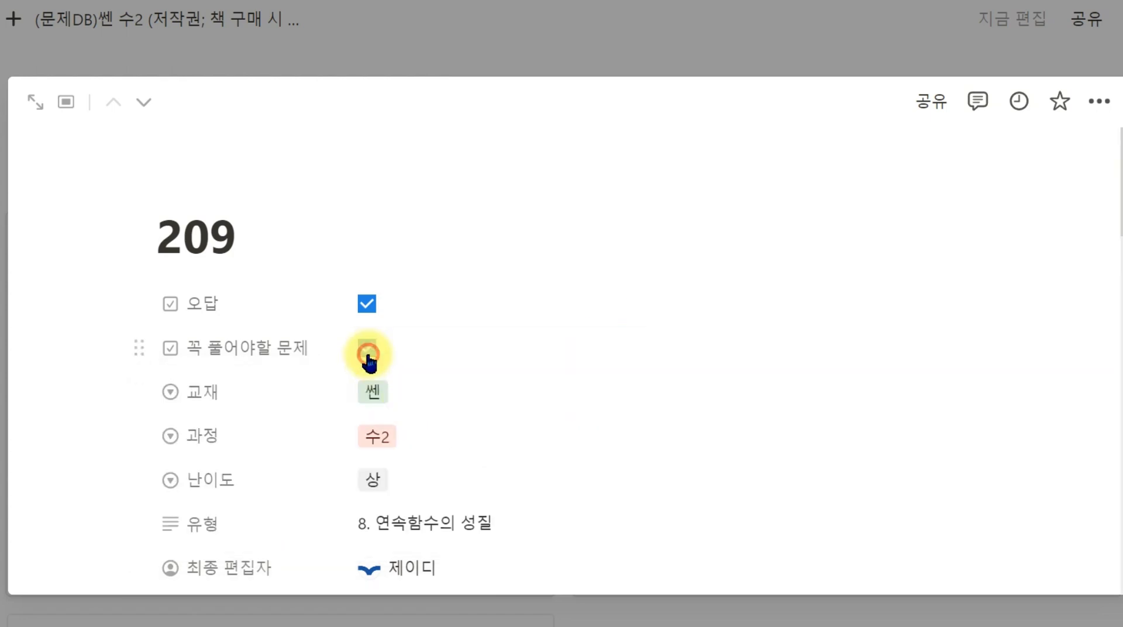
{"action": "key", "text": "Escape"}
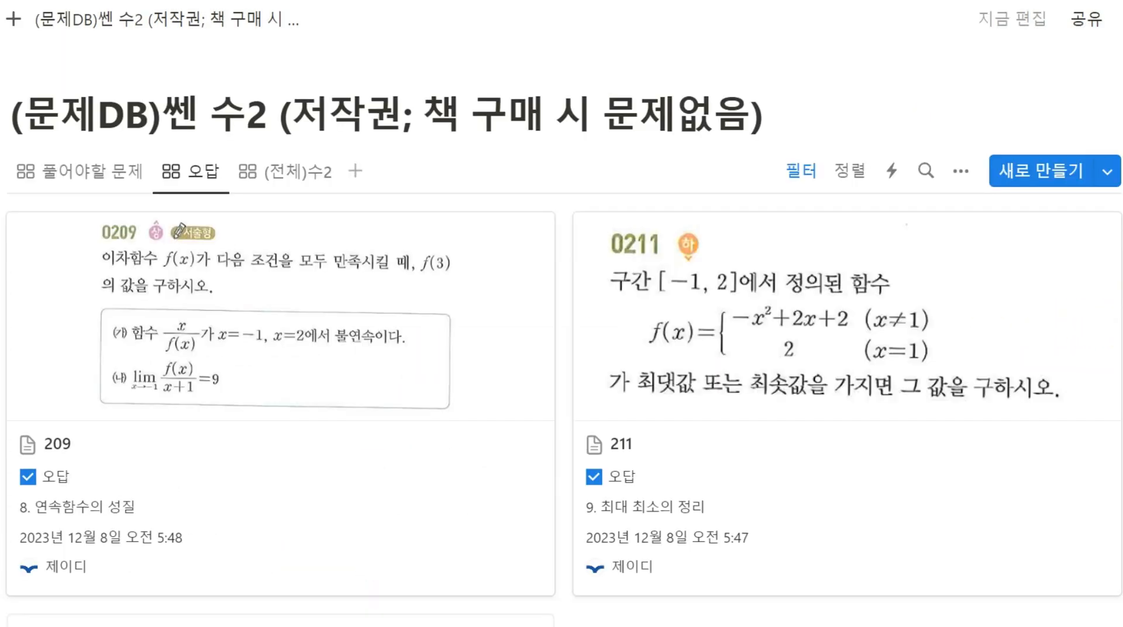
Add a gallery view to the problem database and filter it to problems with 꼭 풀어야할 문제 checked.
{"action": "left_click", "coordinate": [353, 173]}
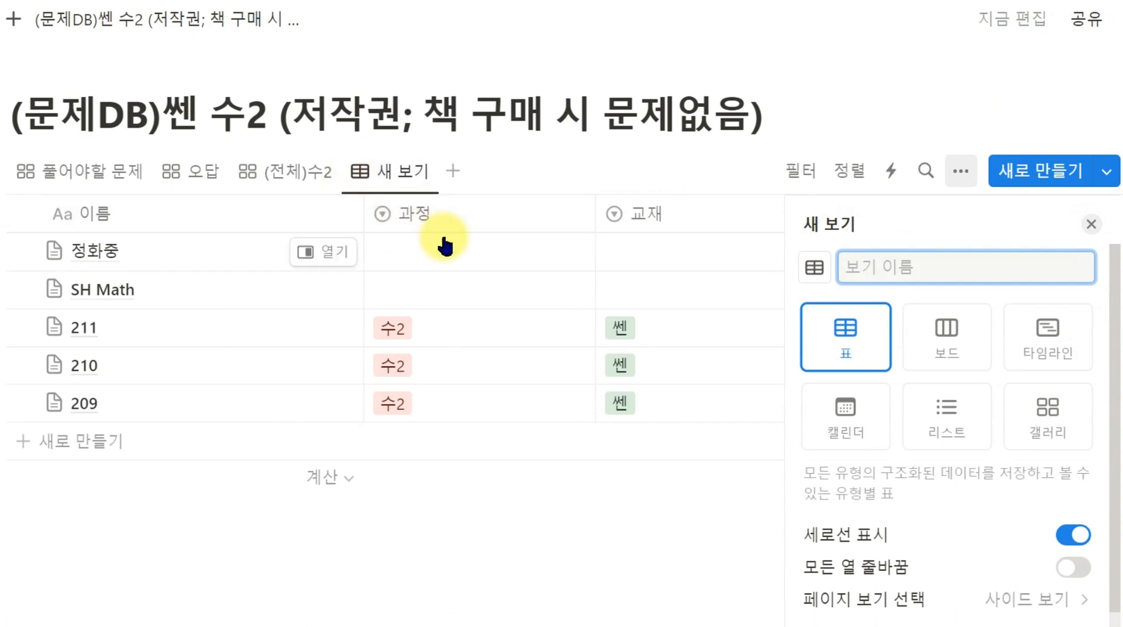
{"action": "left_click", "coordinate": [1056, 430]}
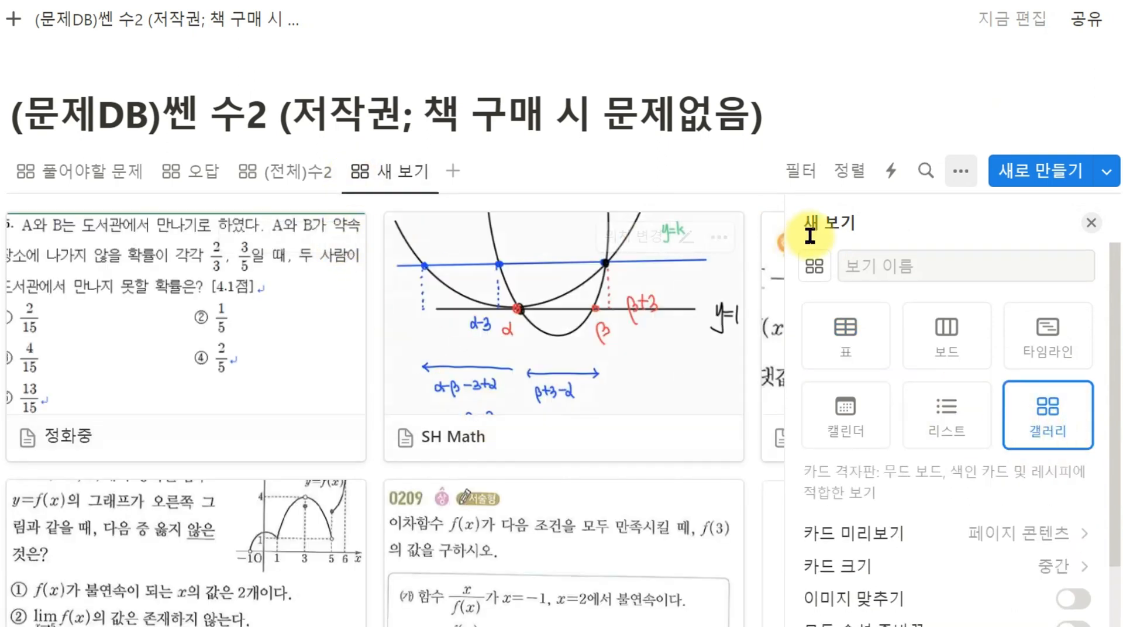
{"action": "left_click", "coordinate": [807, 178]}
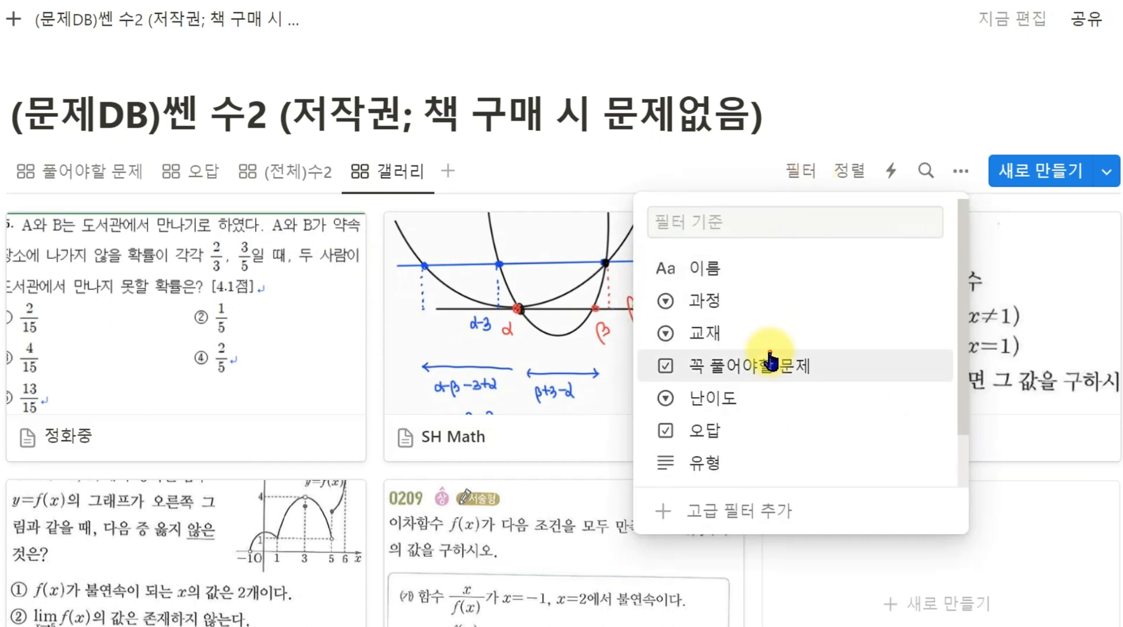
{"action": "left_click", "coordinate": [766, 363]}
{"action": "left_click", "coordinate": [111, 299]}
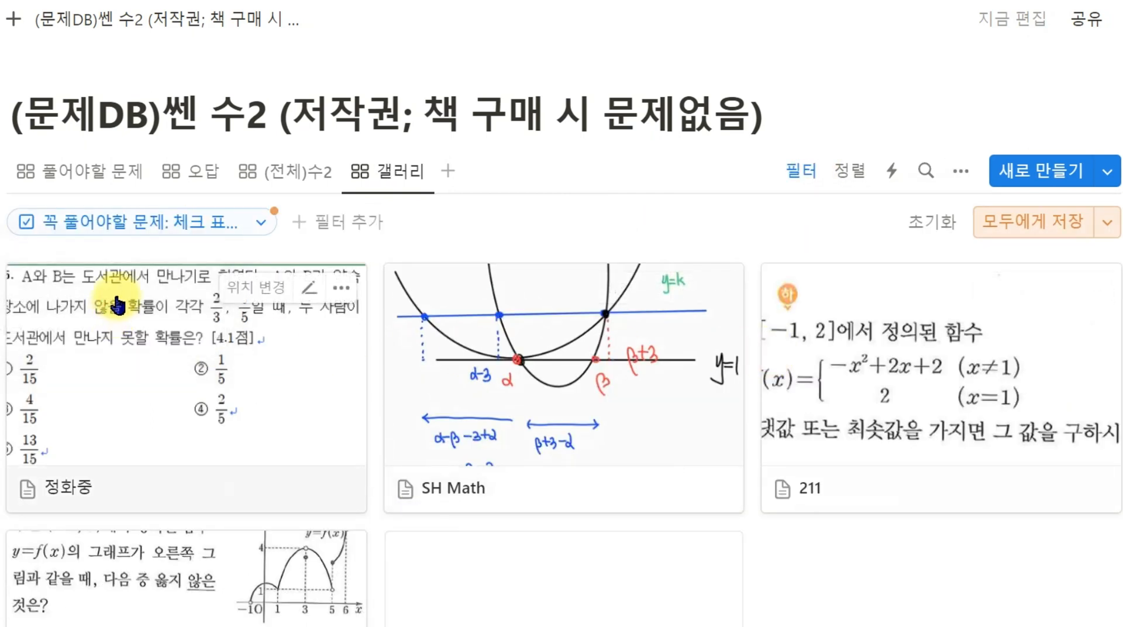
{"action": "left_click", "coordinate": [170, 221]}
{"action": "left_click", "coordinate": [153, 328]}
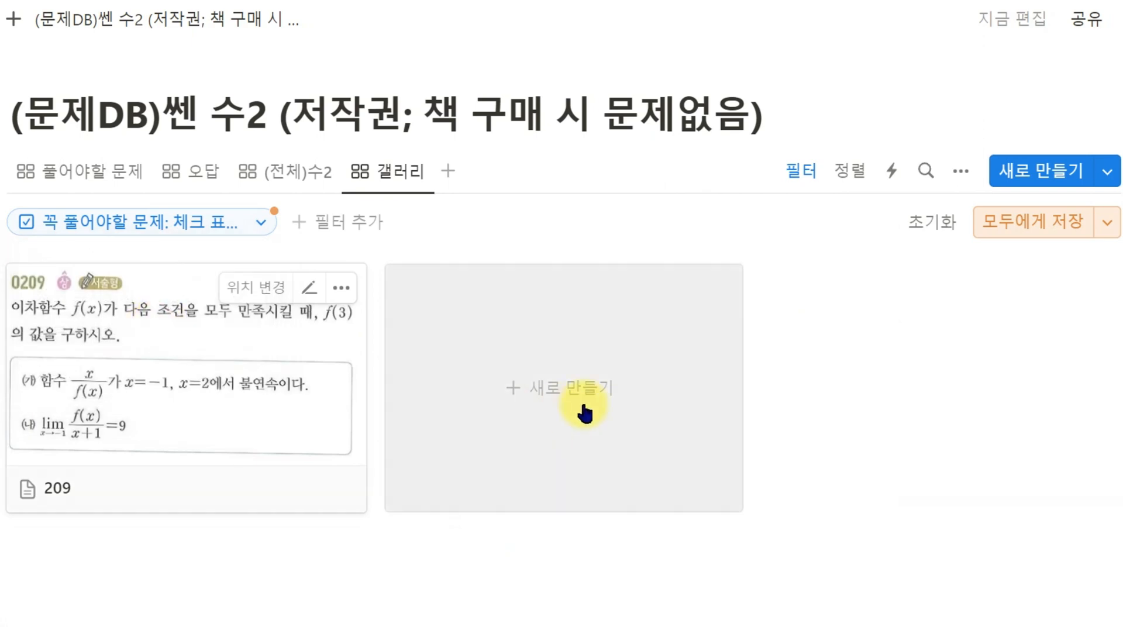
Open problem 209 from the filtered gallery, look through its properties and content, and close it.
{"action": "left_click", "coordinate": [270, 409]}
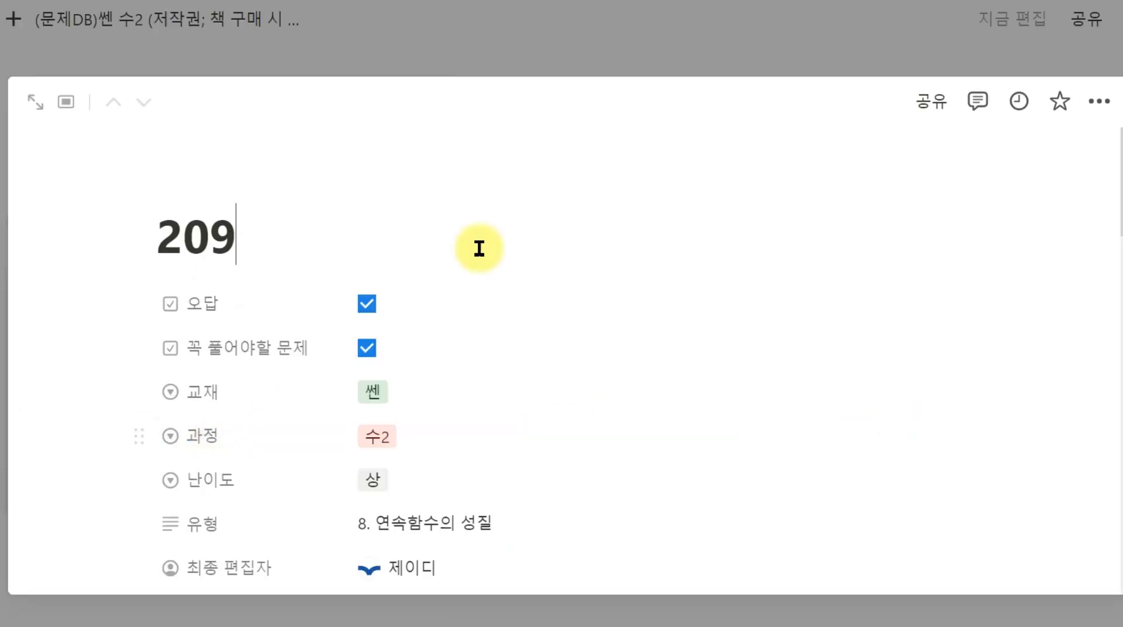
{"action": "scroll", "coordinate": [342, 391], "scroll_direction": "down", "scroll_amount": 5}
{"action": "scroll", "coordinate": [341, 391], "scroll_direction": "down", "scroll_amount": 1}
{"action": "key", "text": "Escape"}
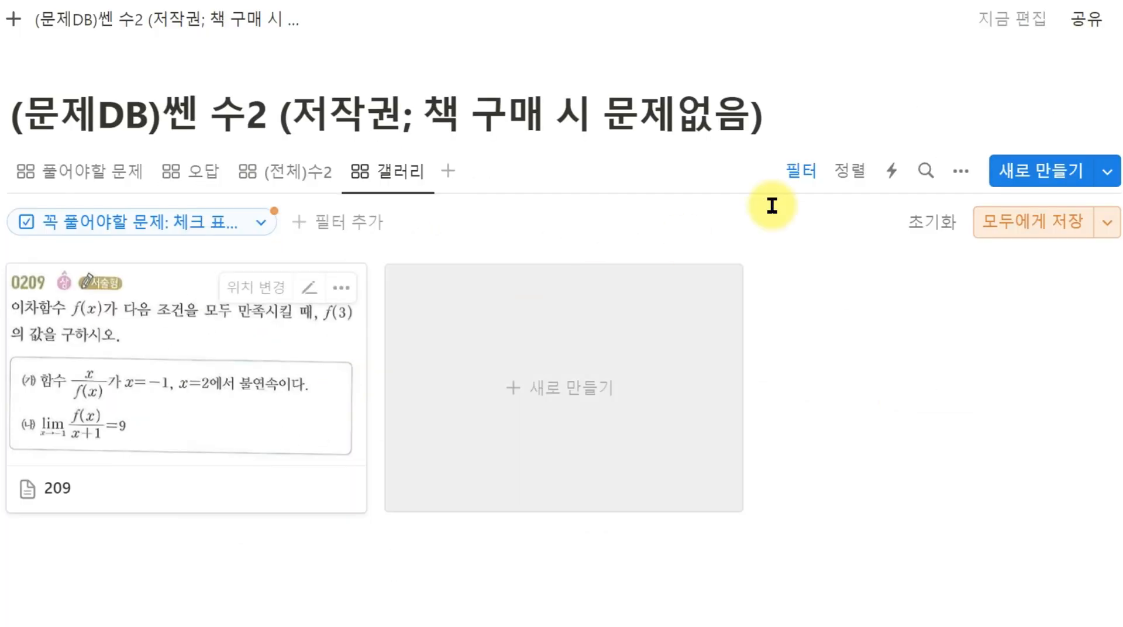
Show the 꼭 풀어야할 문제, 난이도 and 오답 properties on the gallery cards, with 오답 placed first.
{"action": "left_click", "coordinate": [964, 175]}
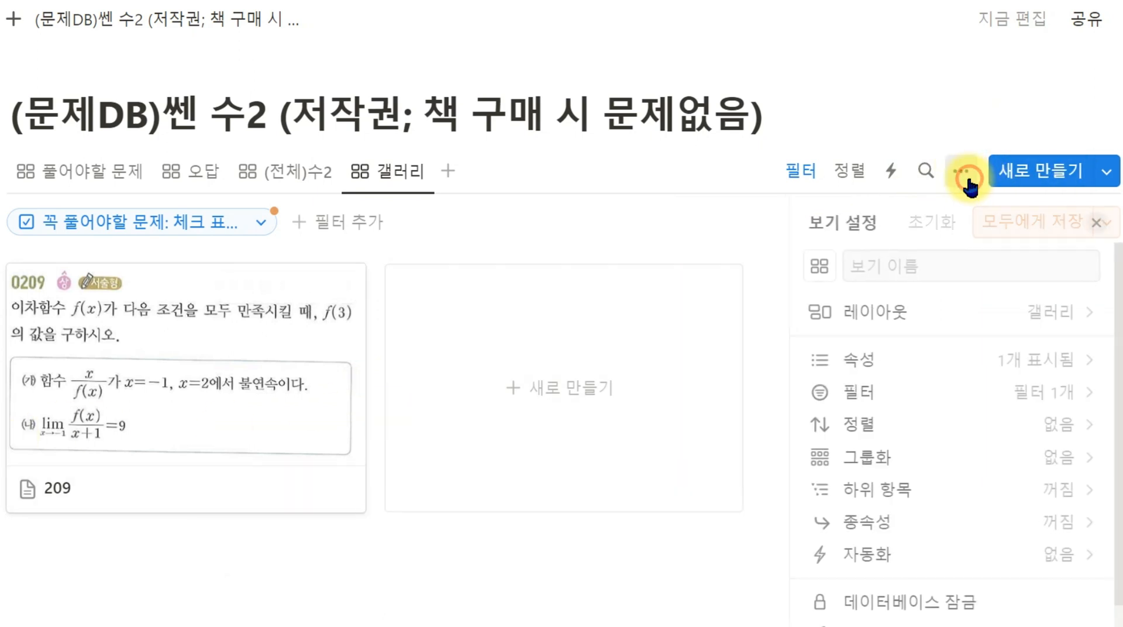
{"action": "left_click", "coordinate": [963, 357]}
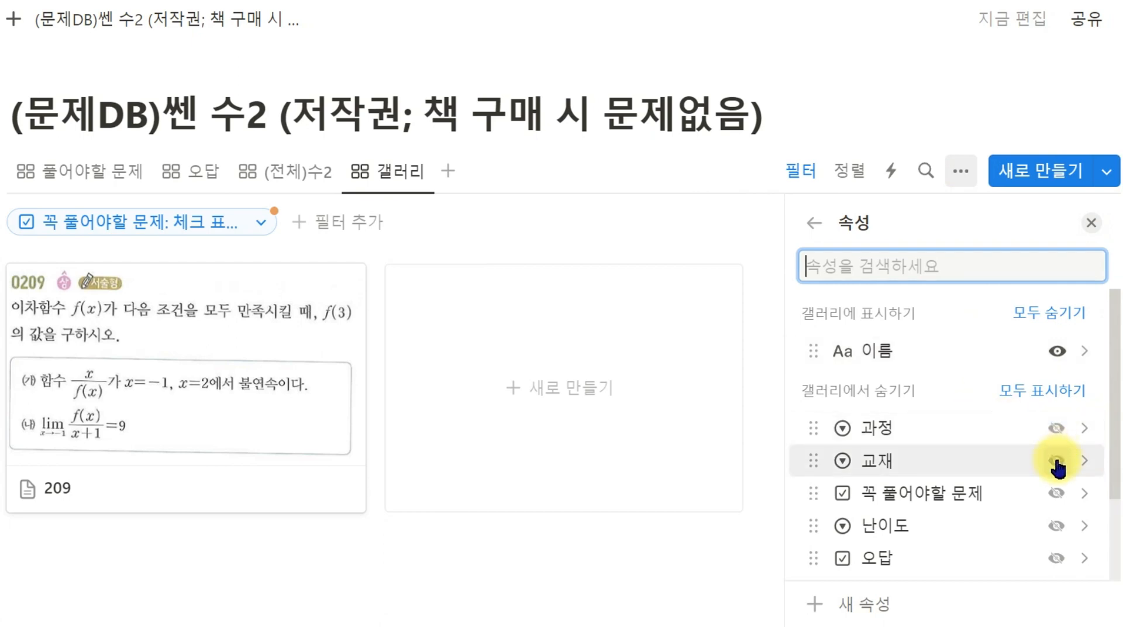
{"action": "left_click", "coordinate": [1055, 496]}
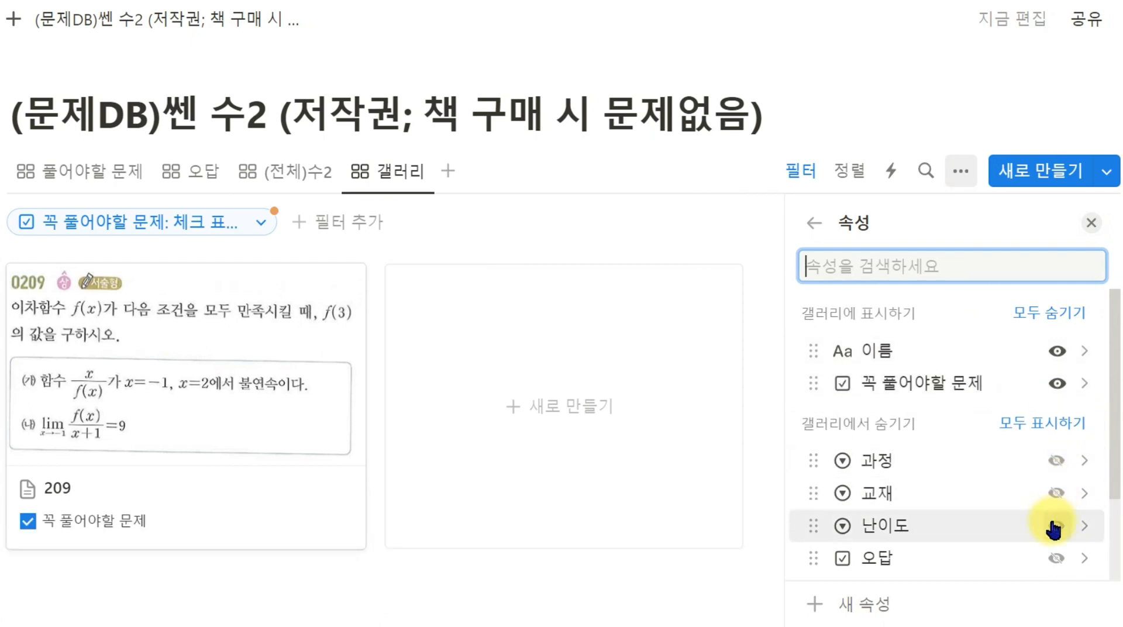
{"action": "left_click", "coordinate": [1054, 526]}
{"action": "left_click", "coordinate": [1056, 557]}
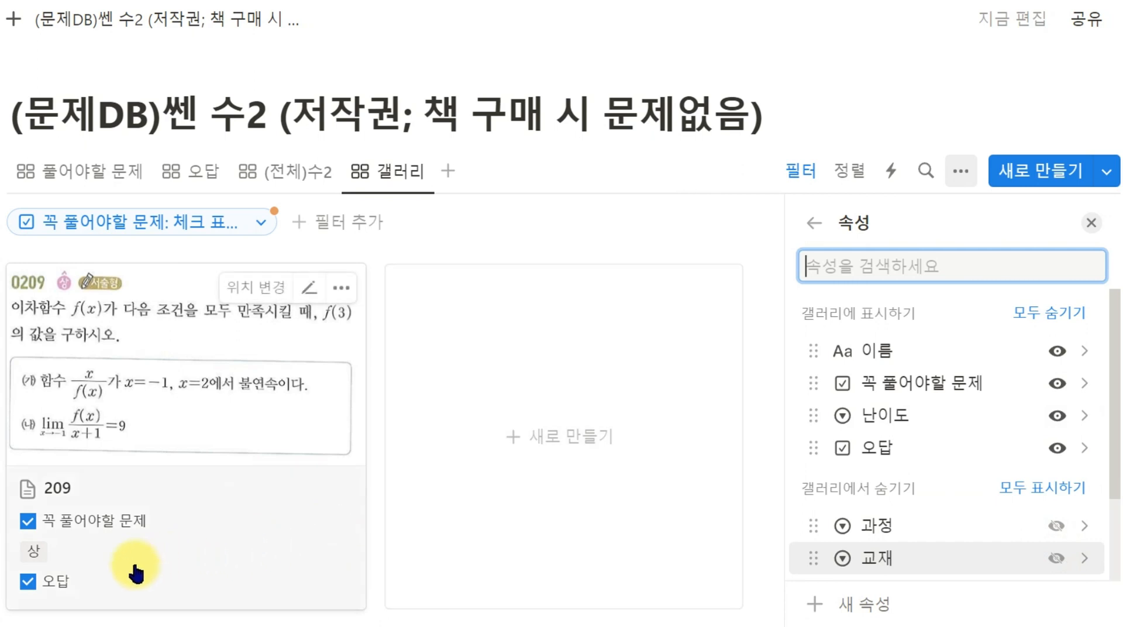
{"action": "left_click_drag", "start_coordinate": [894, 447], "coordinate": [830, 357]}
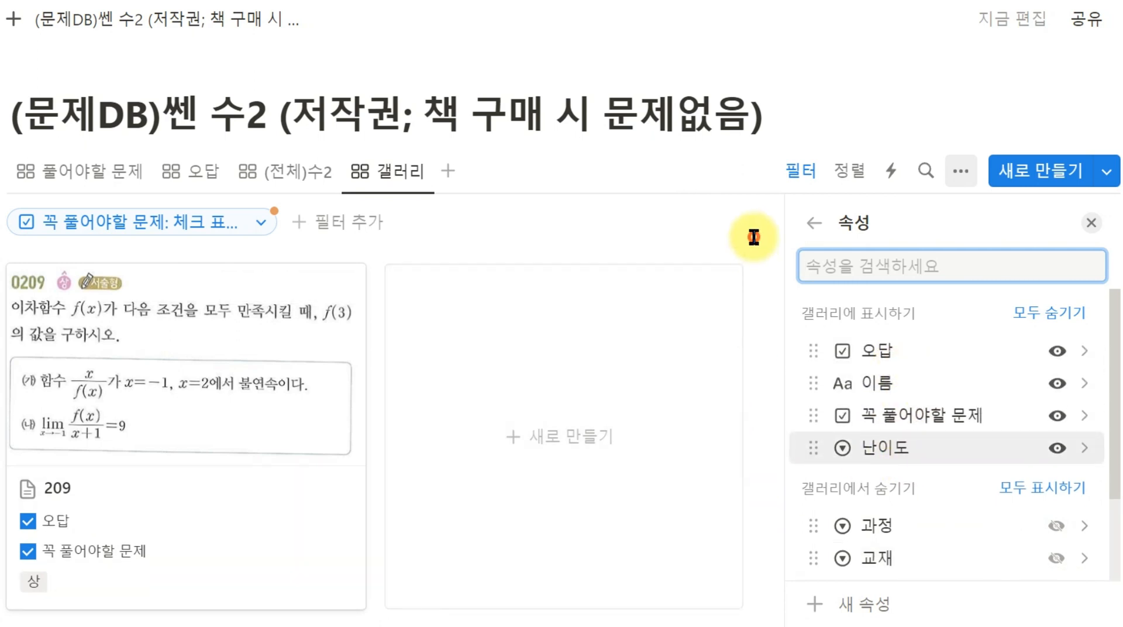
{"action": "left_click", "coordinate": [753, 236]}
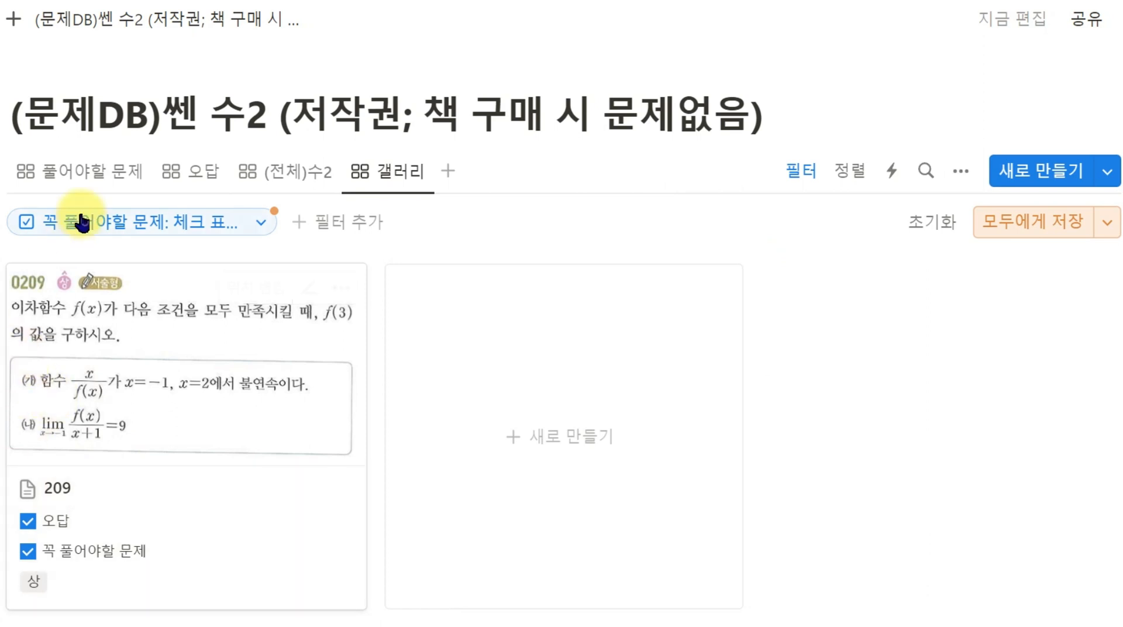
Rename the new gallery view to 꼭 필요한 문제 and place it between the 오답 and (전체)수2 views.
{"action": "left_click", "coordinate": [380, 170]}
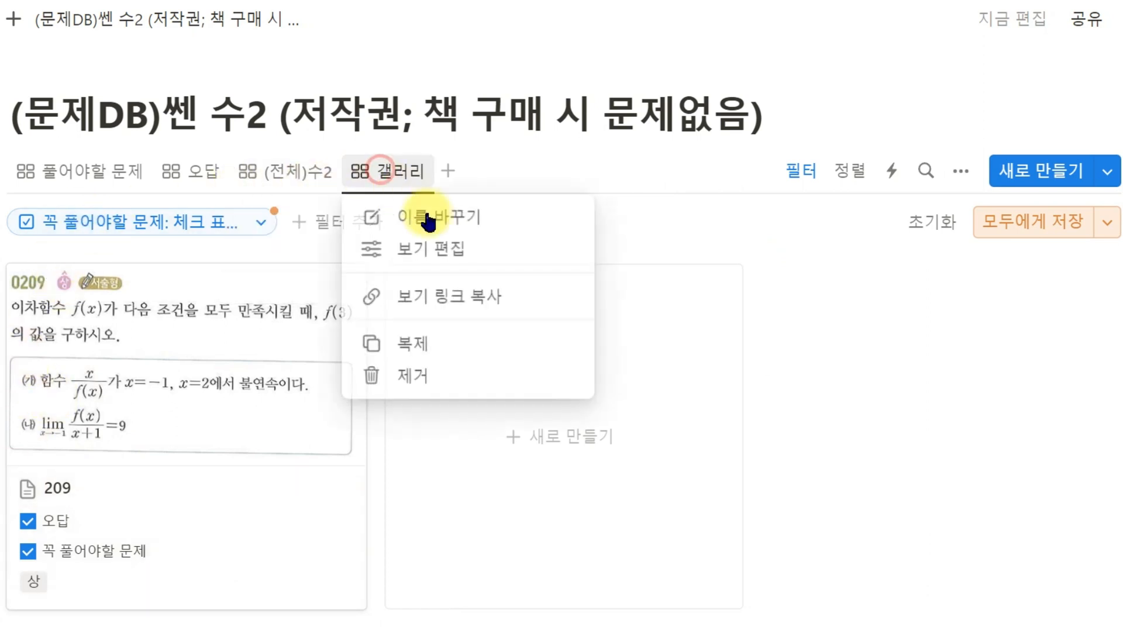
{"action": "left_click", "coordinate": [456, 222]}
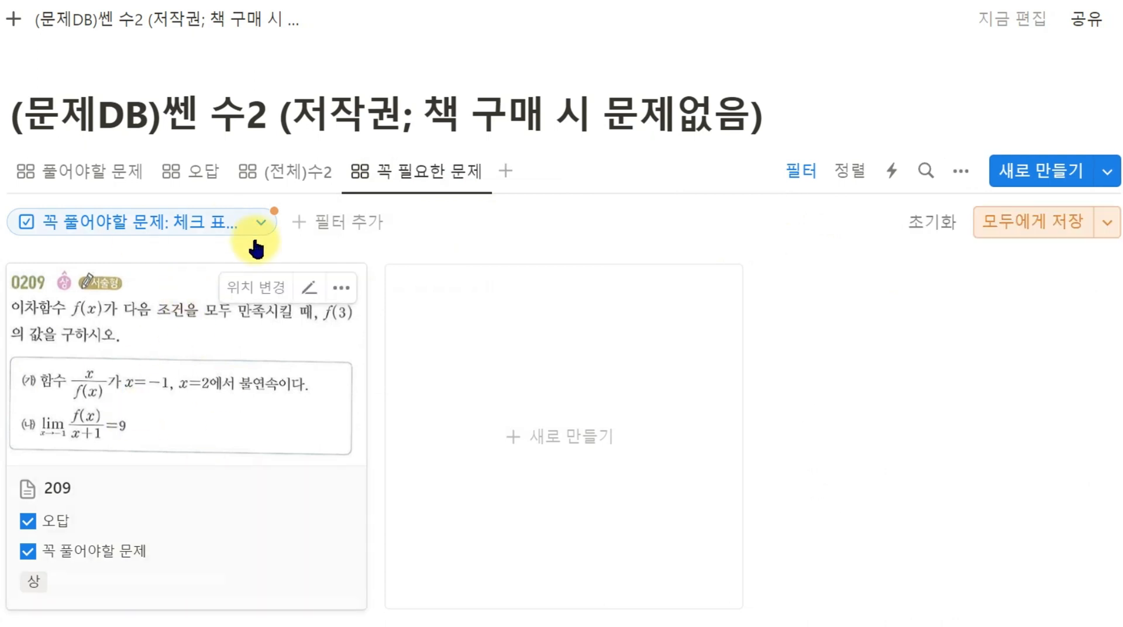
{"action": "left_click_drag", "start_coordinate": [431, 170], "coordinate": [290, 175]}
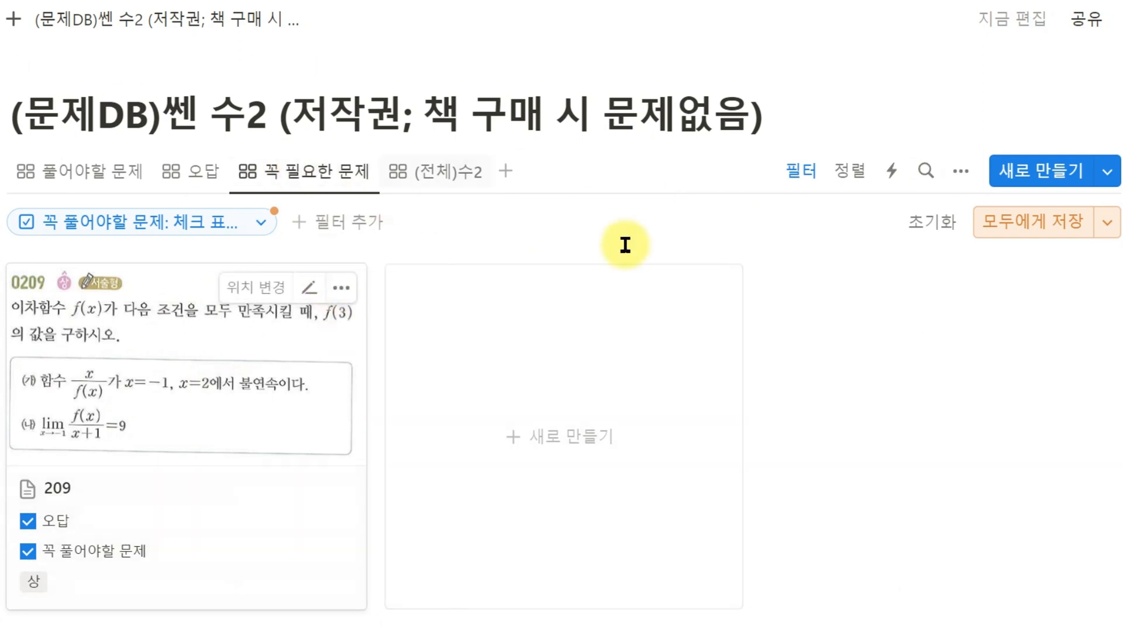
{"action": "left_click", "coordinate": [217, 167]}
{"action": "left_click", "coordinate": [295, 170]}
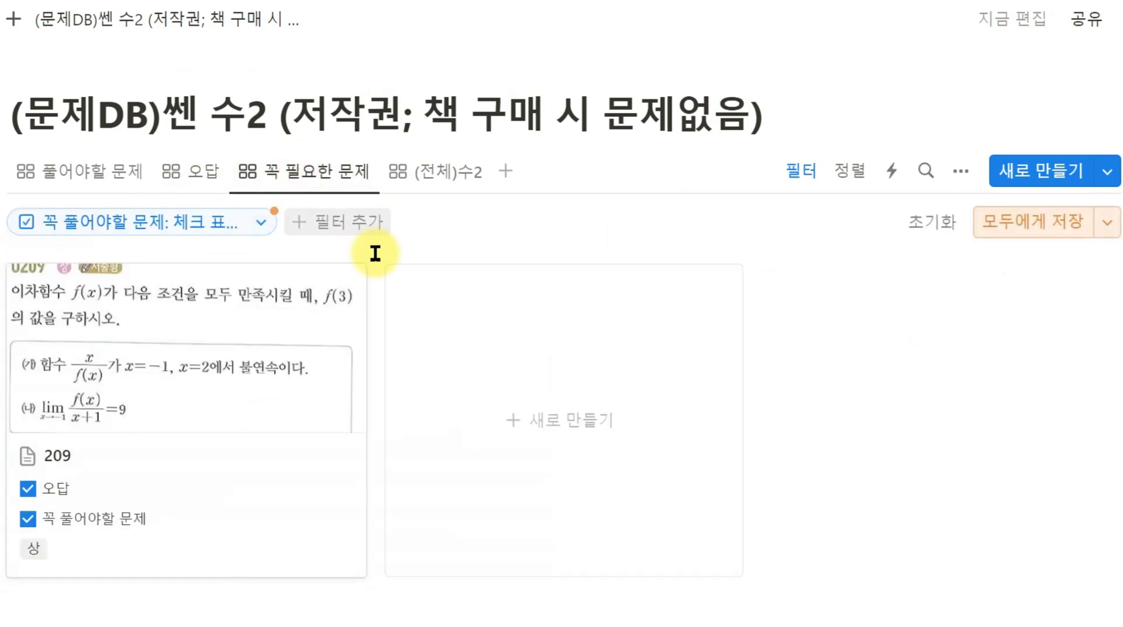
Switch to the (선생님 페이지, 학생 전체 파악 가능함.) page and collapse the page list.
{"action": "left_click", "coordinate": [1, 20]}
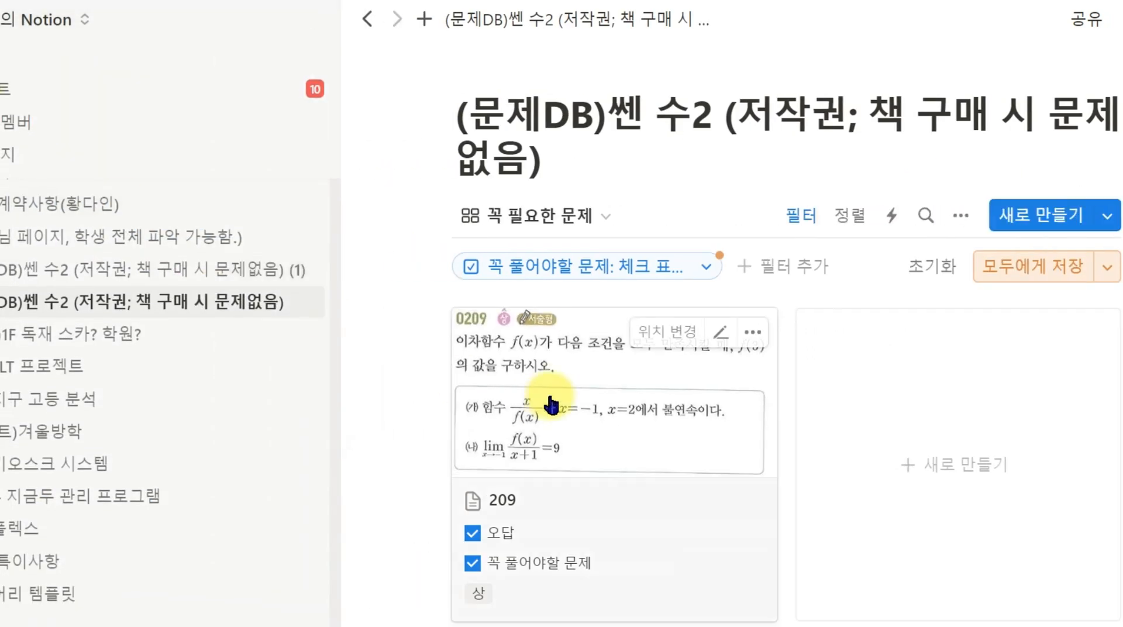
{"action": "left_click", "coordinate": [248, 279]}
{"action": "left_click", "coordinate": [209, 240]}
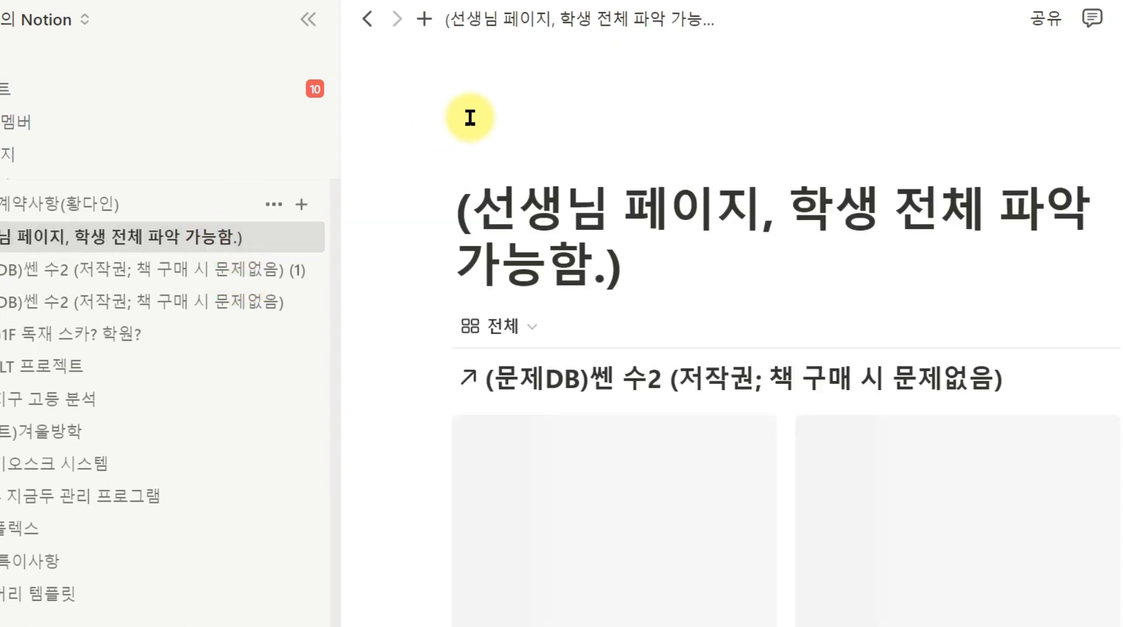
{"action": "left_click", "coordinate": [310, 21]}
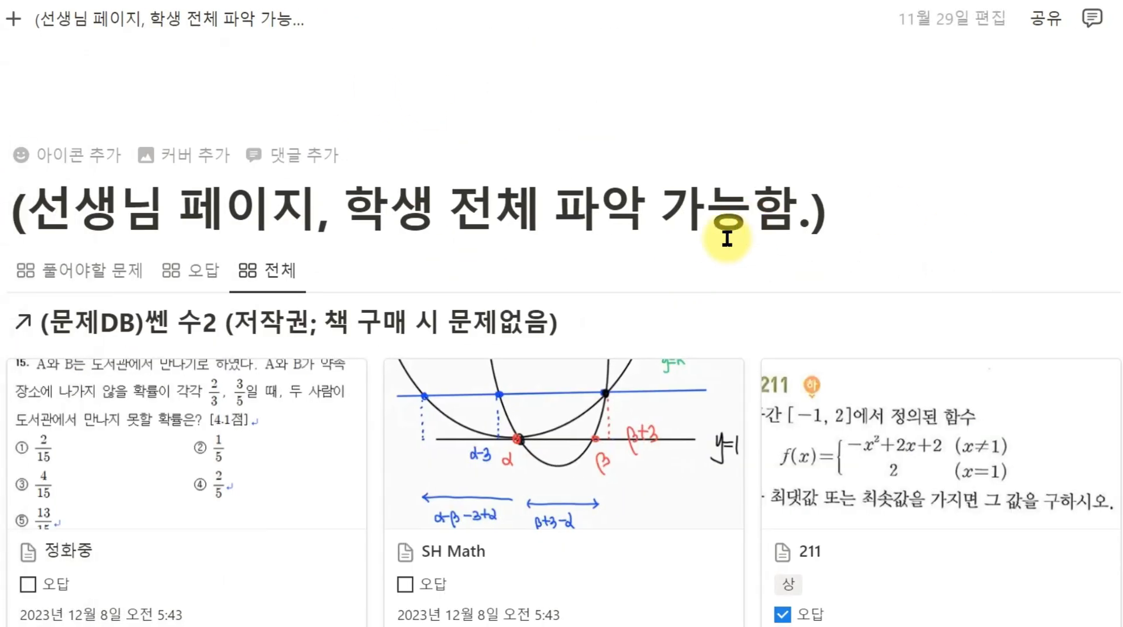
Review the problem cards in the teacher page's 전체 and 오답 views.
{"action": "scroll", "coordinate": [727, 238], "scroll_direction": "down", "scroll_amount": 3}
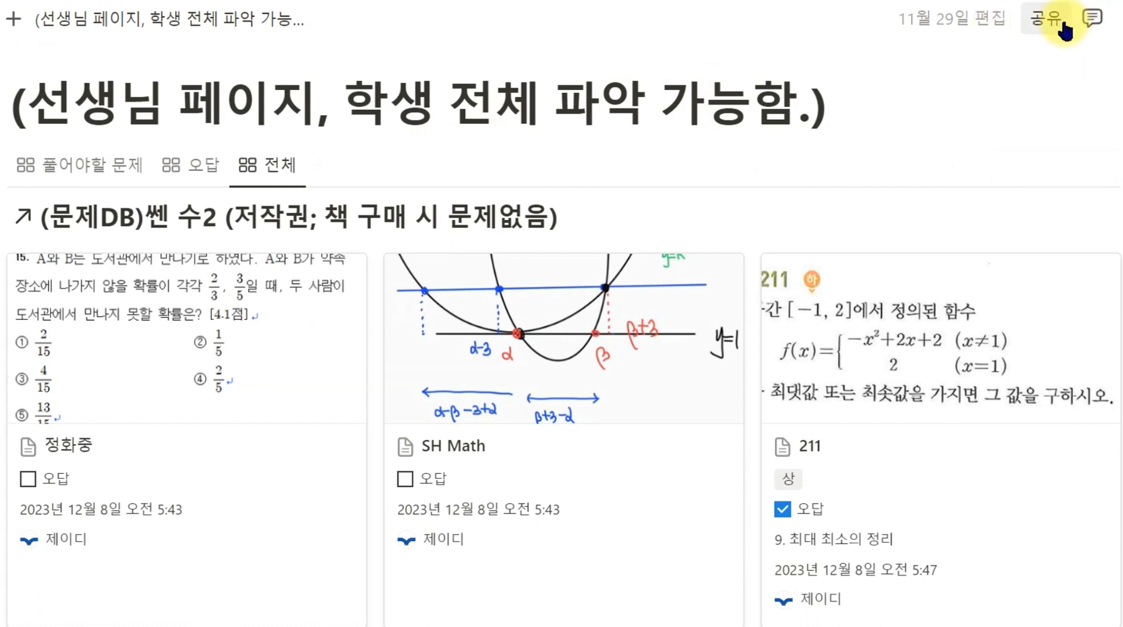
{"action": "left_click", "coordinate": [190, 165]}
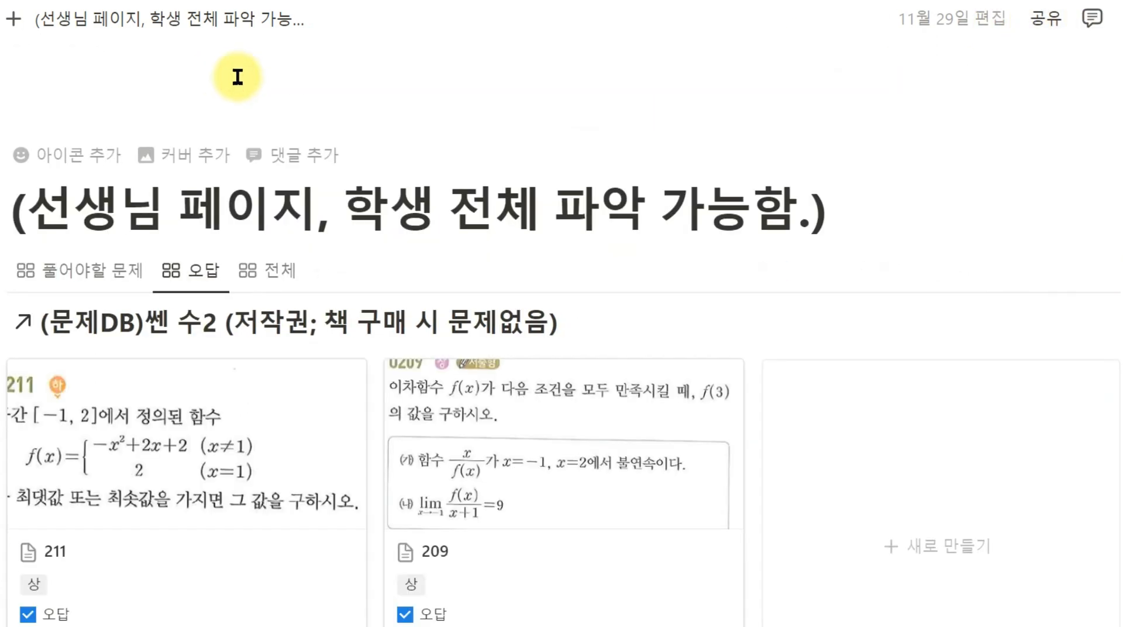
{"action": "scroll", "coordinate": [414, 258], "scroll_direction": "down", "scroll_amount": 3}
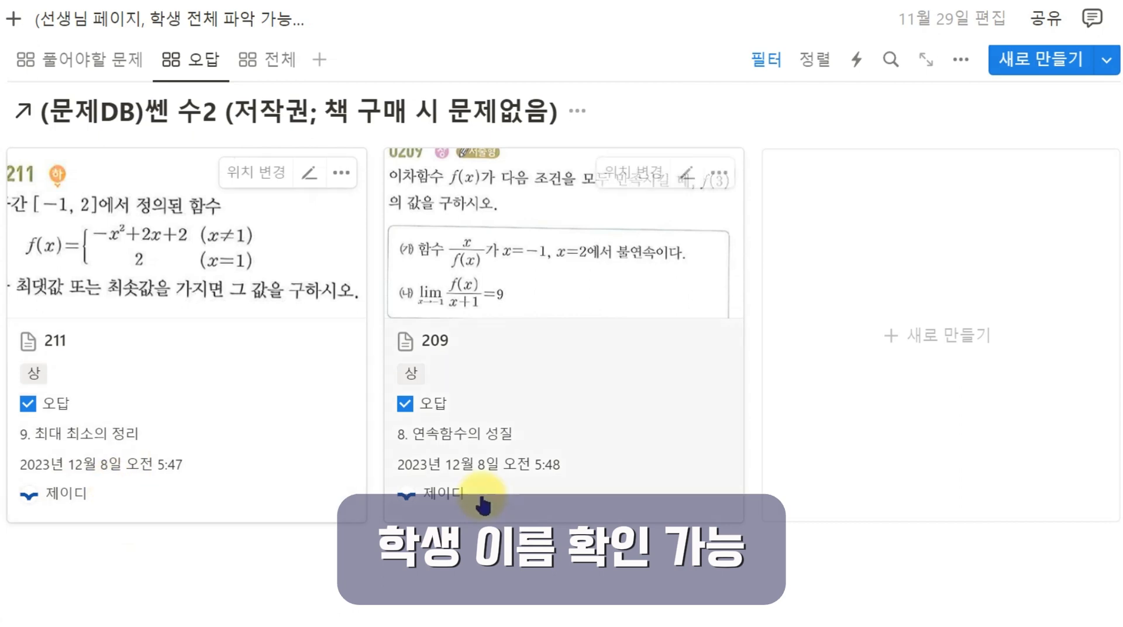
{"action": "scroll", "coordinate": [521, 408], "scroll_direction": "up", "scroll_amount": 4}
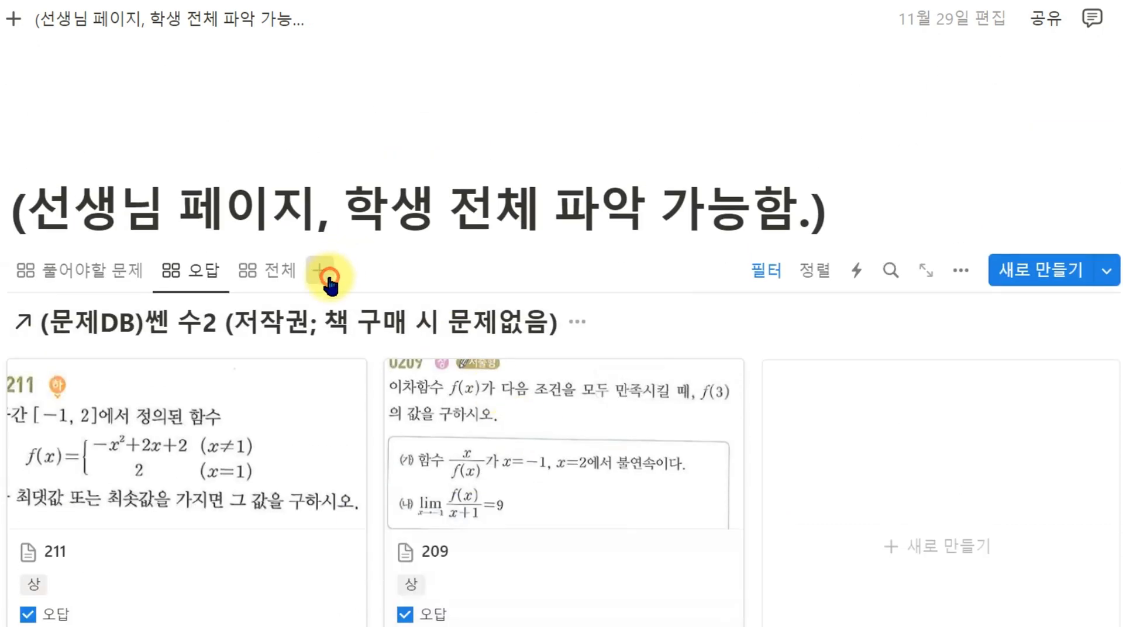
Add a 풀어야할 문제 view from the (문제DB)쎈 수2 database to the teacher page, with the 꼭 풀어야할 문제 property displayed.
{"action": "left_click", "coordinate": [329, 276]}
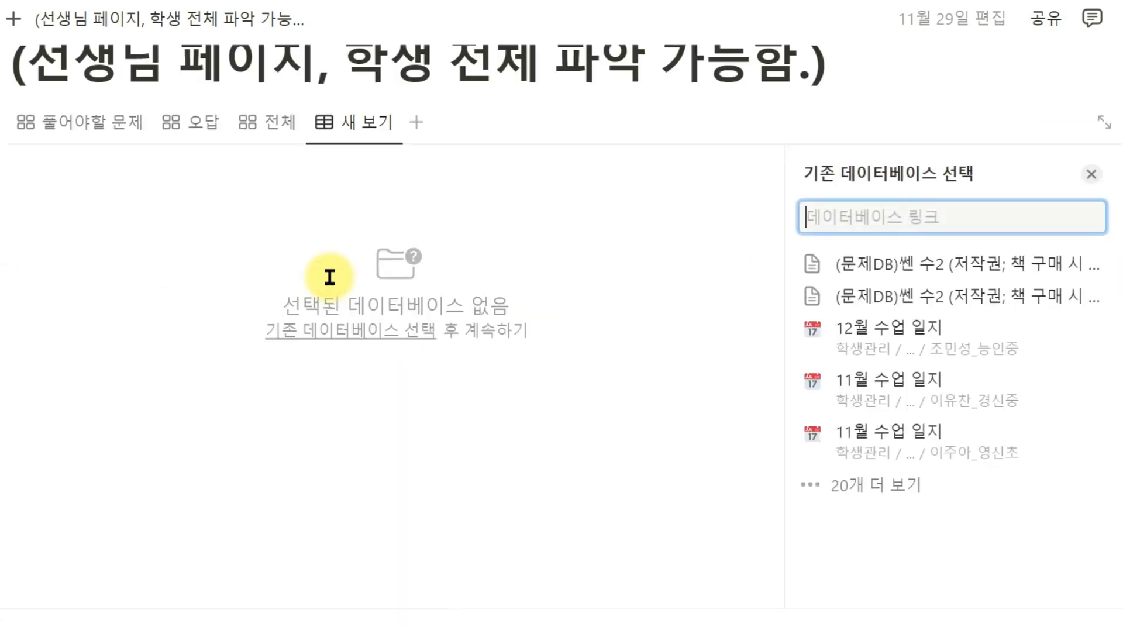
{"action": "left_click", "coordinate": [842, 264]}
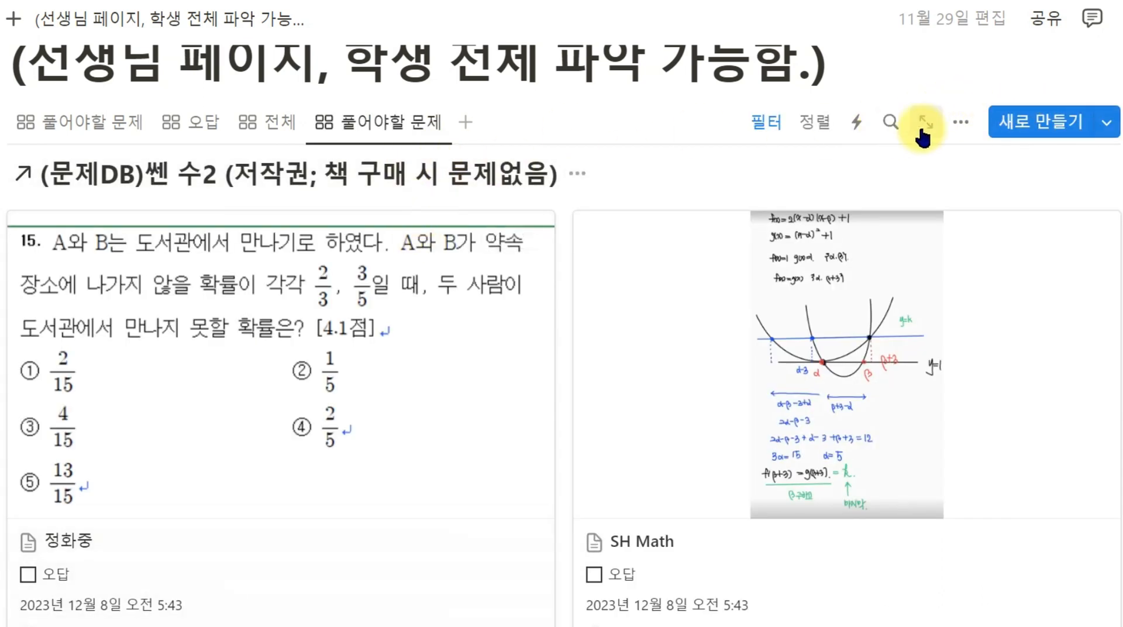
{"action": "left_click", "coordinate": [959, 124]}
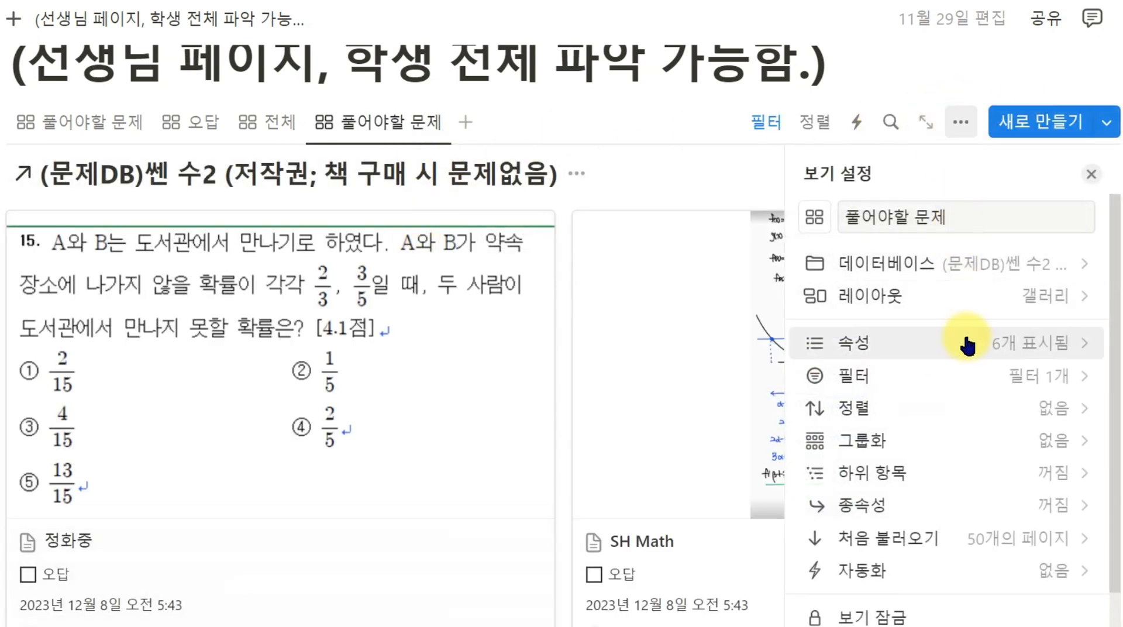
{"action": "left_click", "coordinate": [962, 358]}
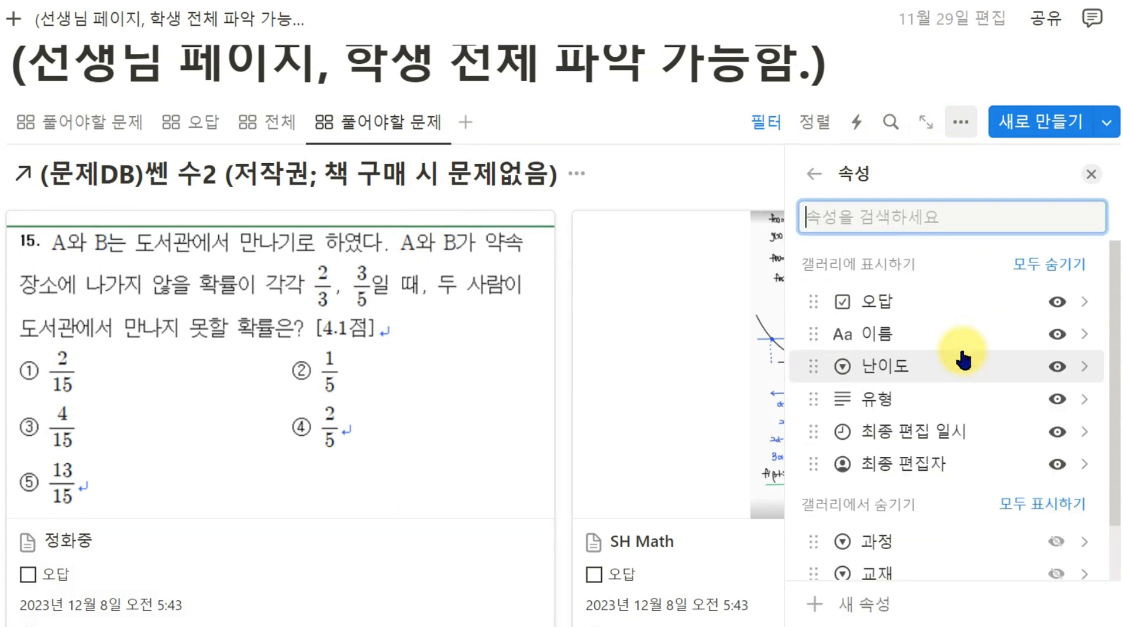
{"action": "scroll", "coordinate": [965, 409], "scroll_direction": "down", "scroll_amount": 2}
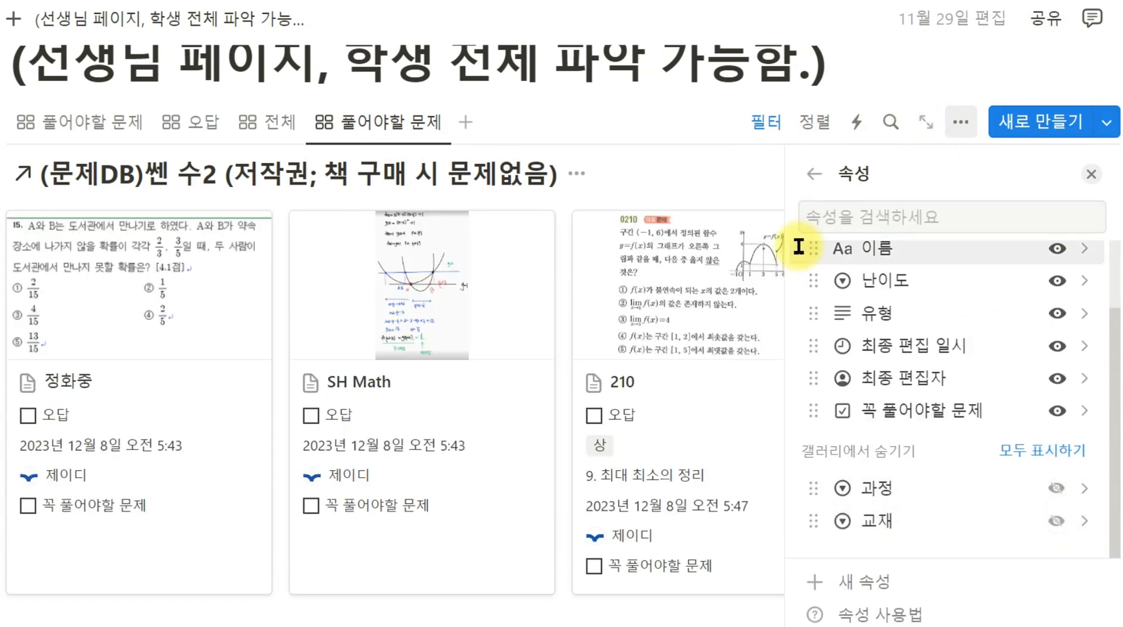
{"action": "left_click", "coordinate": [727, 157]}
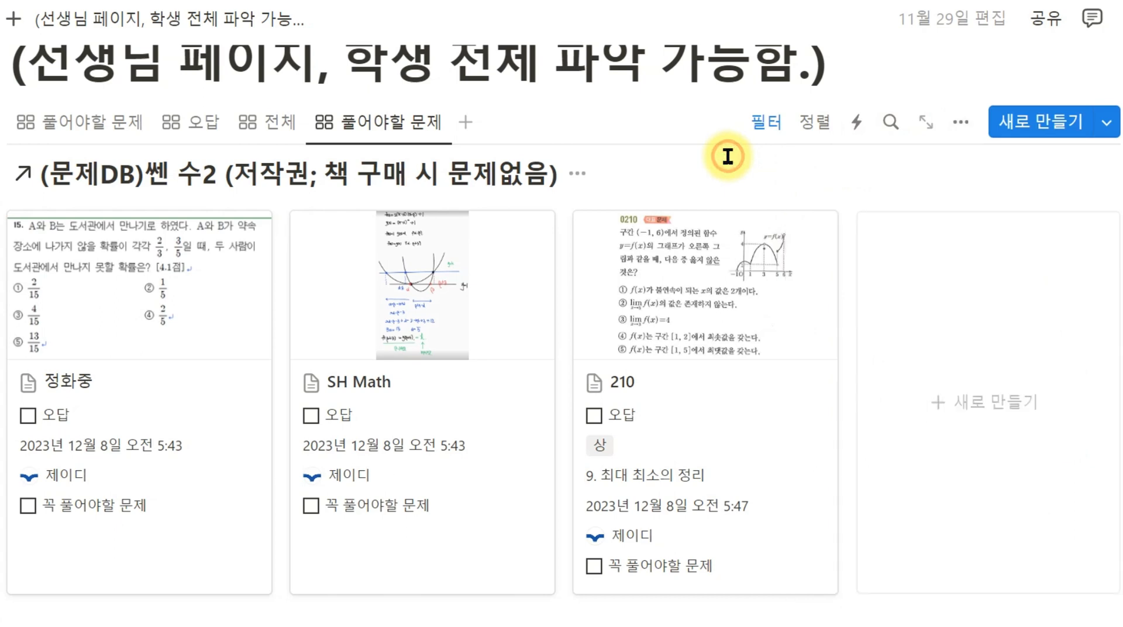
Tick 꼭 풀어야할 문제 on the 정화중, SH Math and 210 cards.
{"action": "left_click", "coordinate": [47, 506]}
{"action": "left_click", "coordinate": [331, 508]}
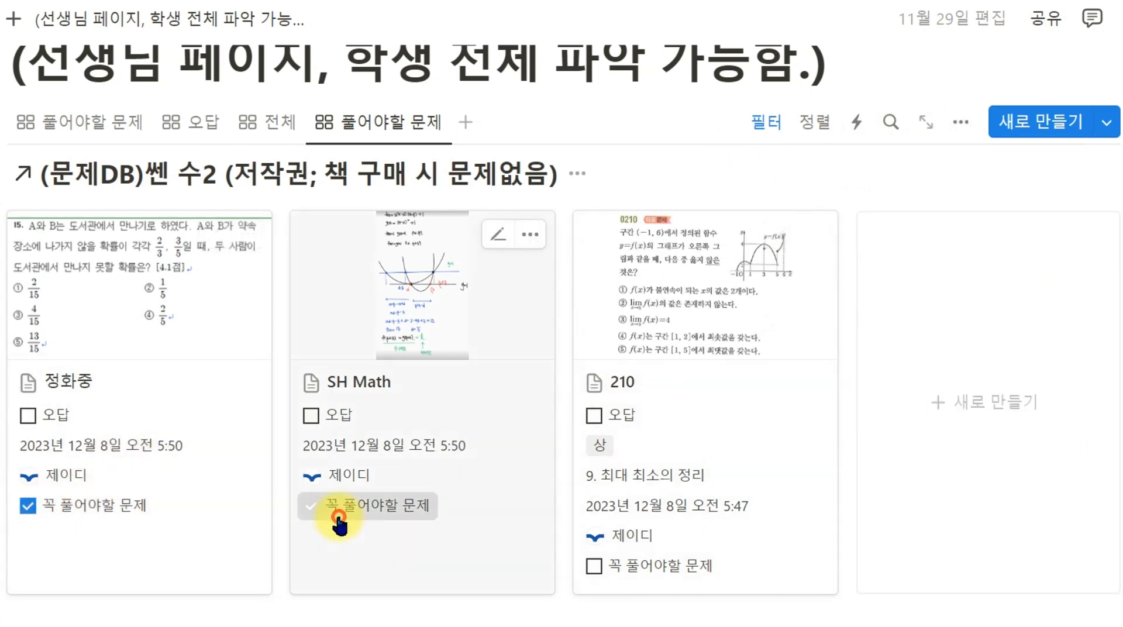
{"action": "left_click", "coordinate": [608, 567]}
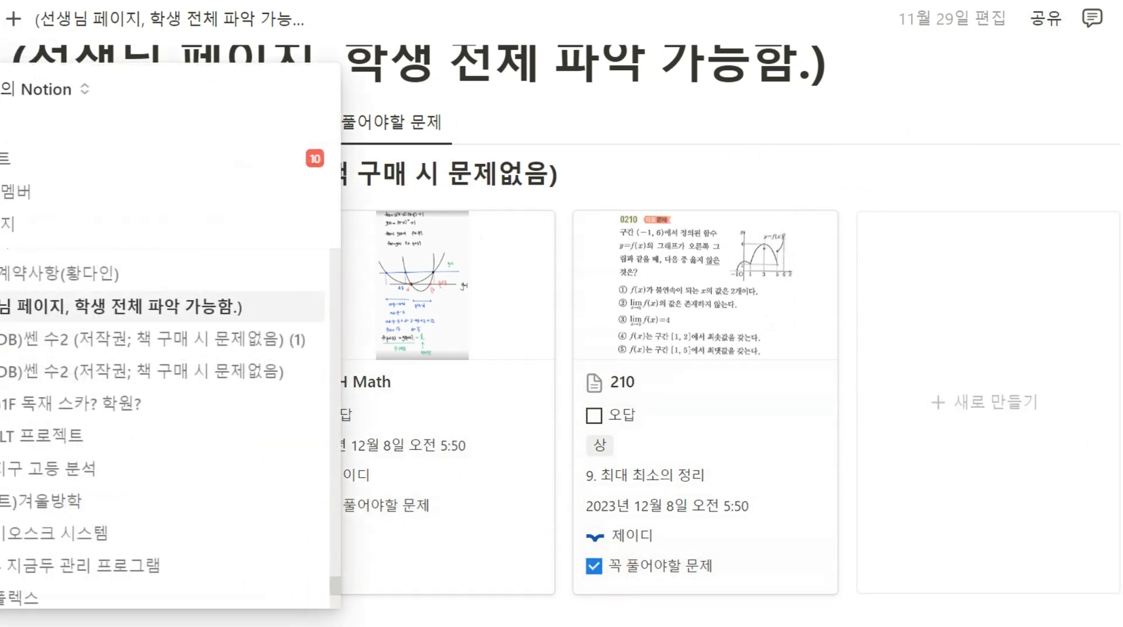
Return to the (문제DB)쎈 수2 page and check its 꼭 필요한 문제, 오답 and 풀어야할 문제 views.
{"action": "left_click", "coordinate": [1, 19]}
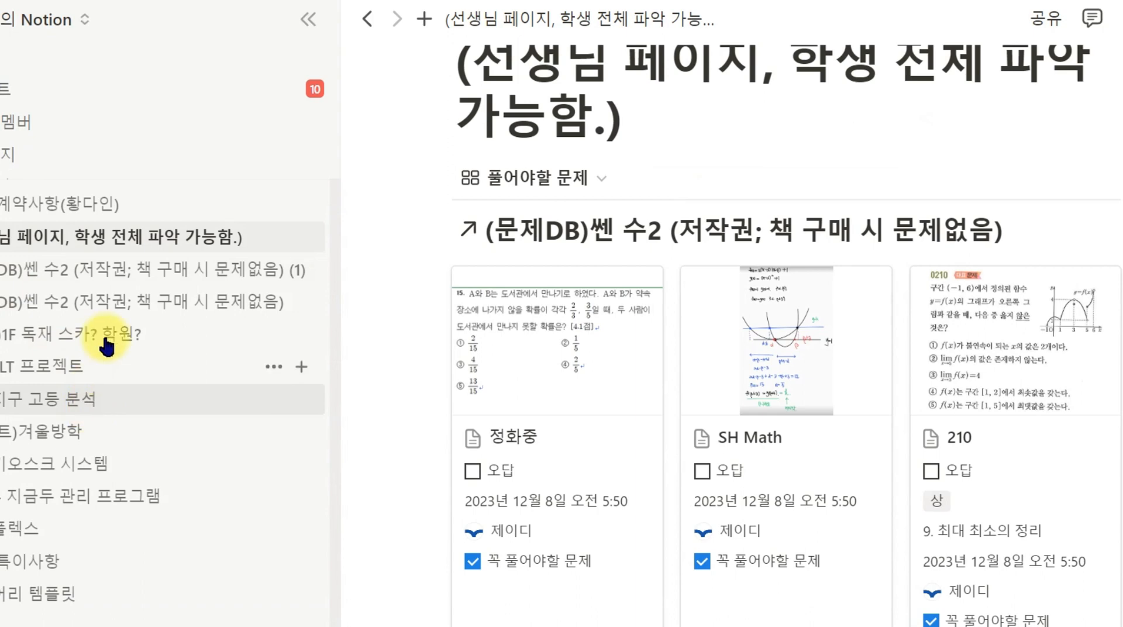
{"action": "left_click", "coordinate": [120, 300]}
{"action": "left_click", "coordinate": [309, 15]}
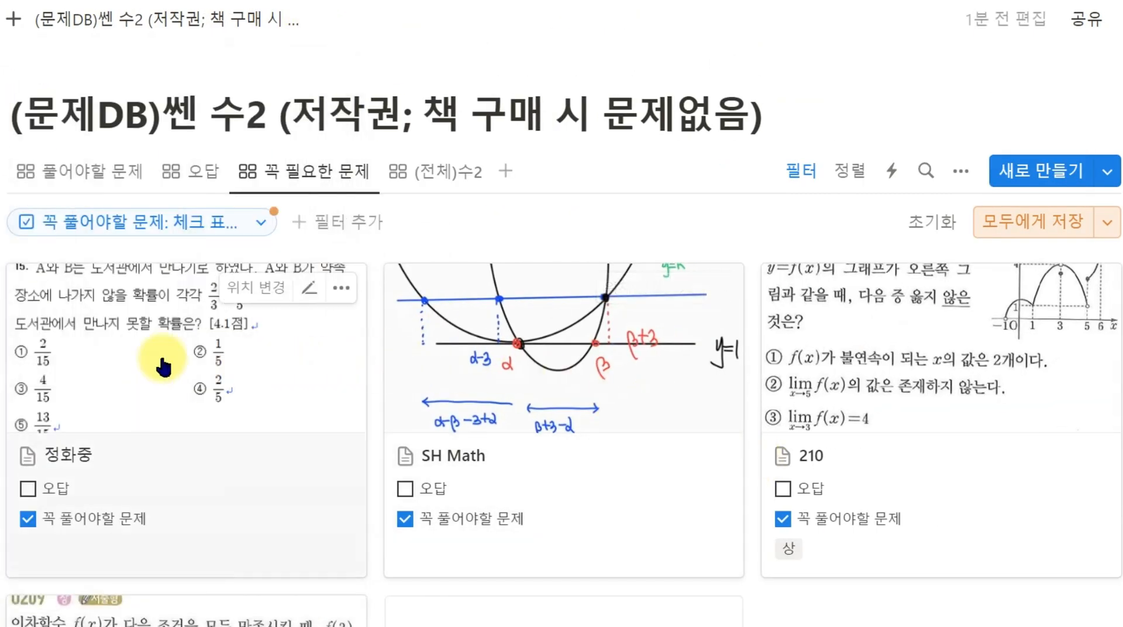
{"action": "scroll", "coordinate": [818, 479], "scroll_direction": "down", "scroll_amount": 3}
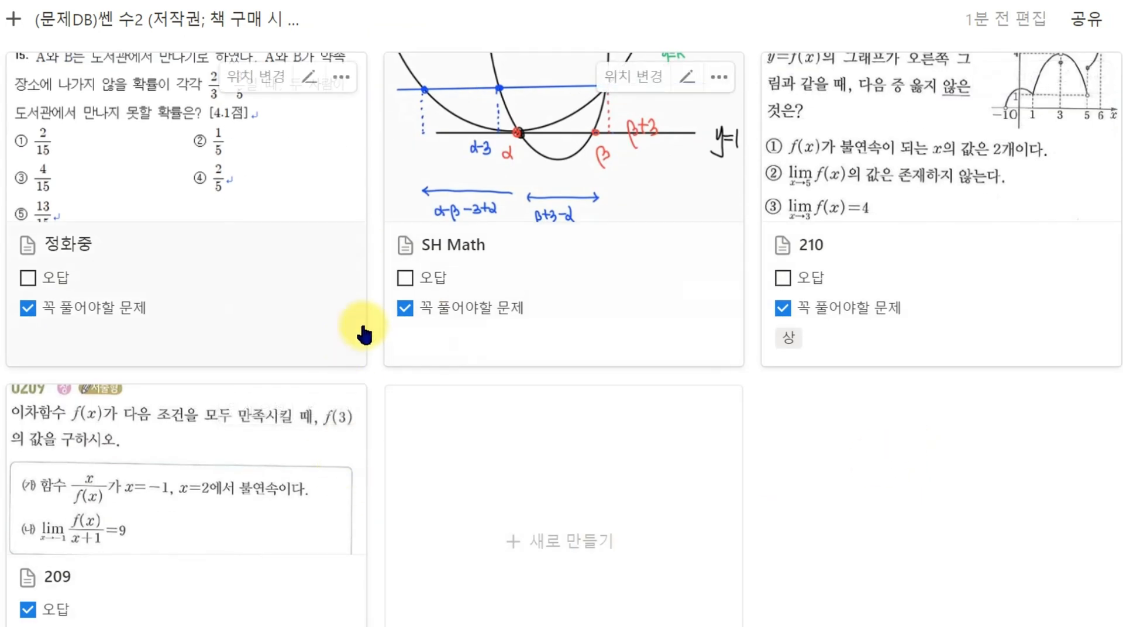
{"action": "scroll", "coordinate": [363, 325], "scroll_direction": "up", "scroll_amount": 3}
{"action": "left_click", "coordinate": [189, 183]}
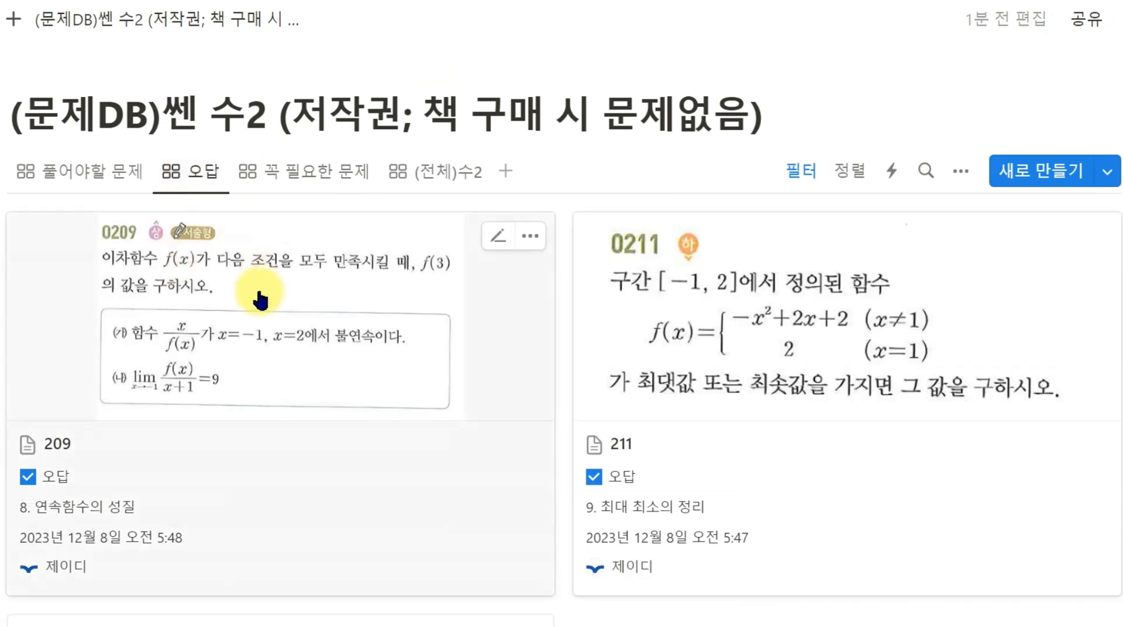
{"action": "left_click", "coordinate": [140, 183]}
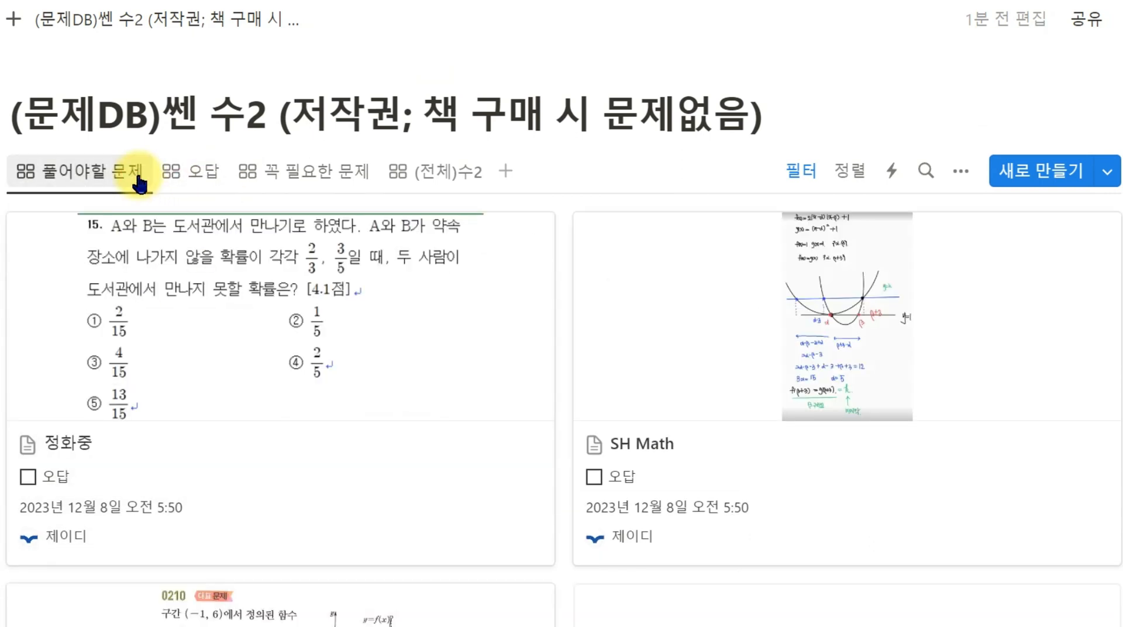